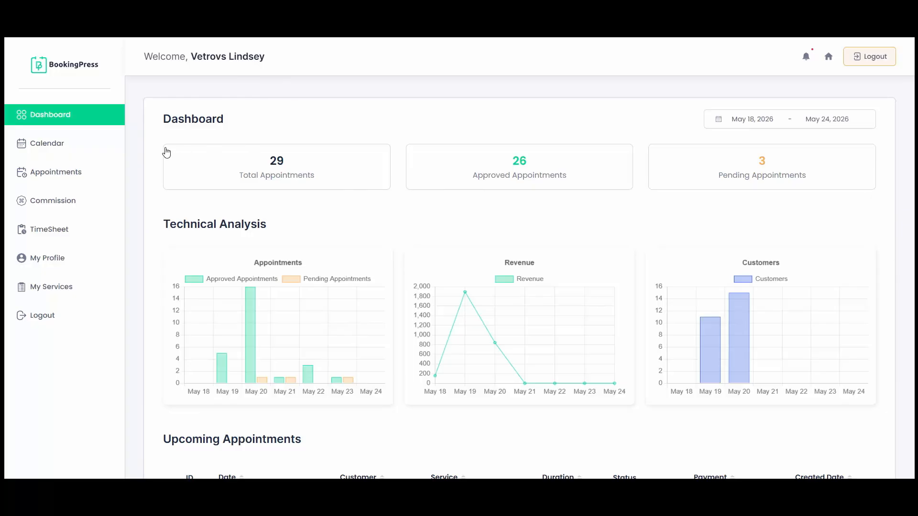
Review the staff dashboard's charts and upcoming appointments, and view the upcoming appointment notification.
scroll(566, 402, down, 5)
scroll(595, 381, down, 2)
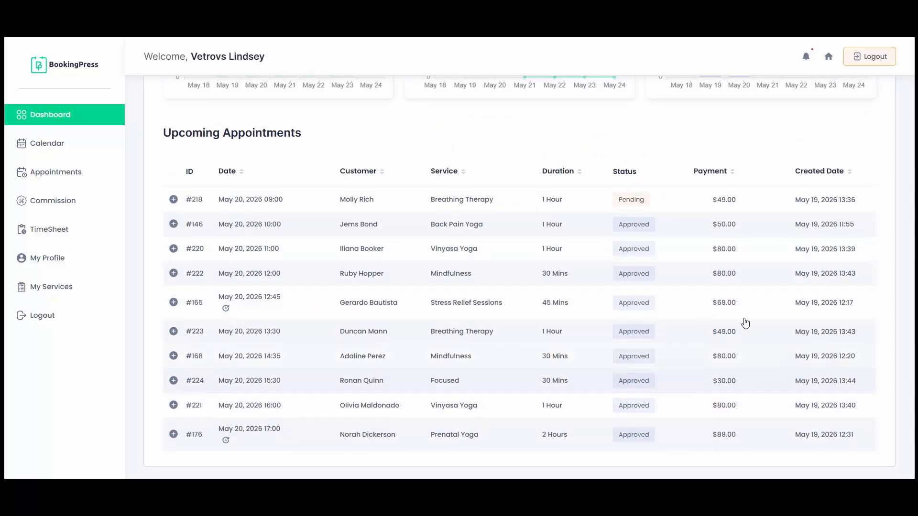
scroll(473, 212, up, 6)
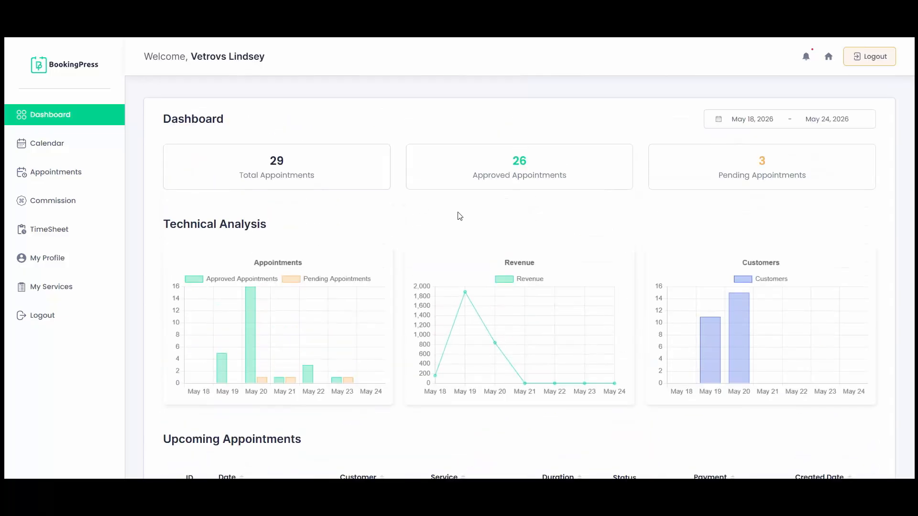
click(805, 61)
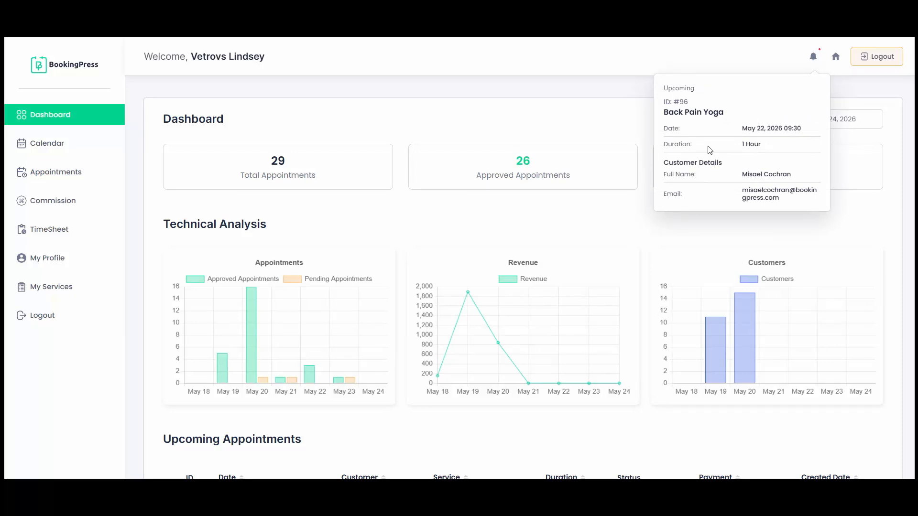
click(641, 95)
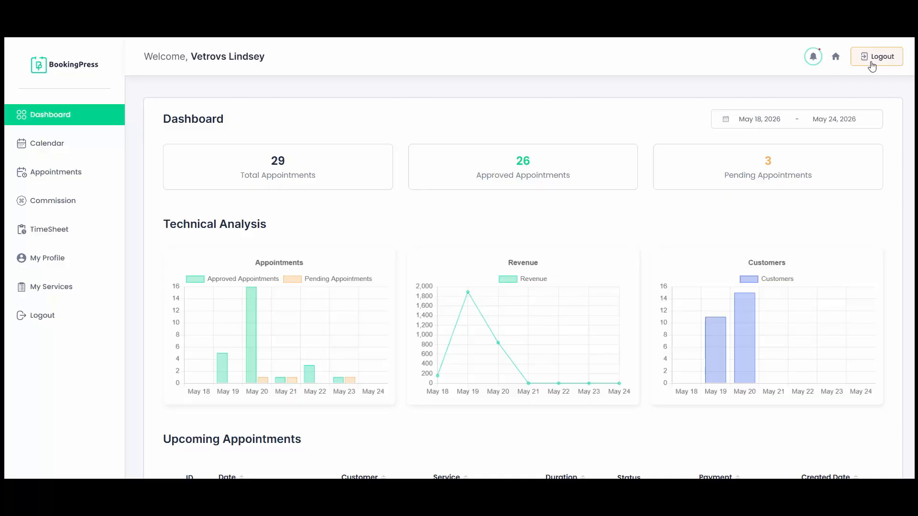
Open the staff calendar, look over the May 2026 appointments and check the available Month, Week and Day views.
click(68, 150)
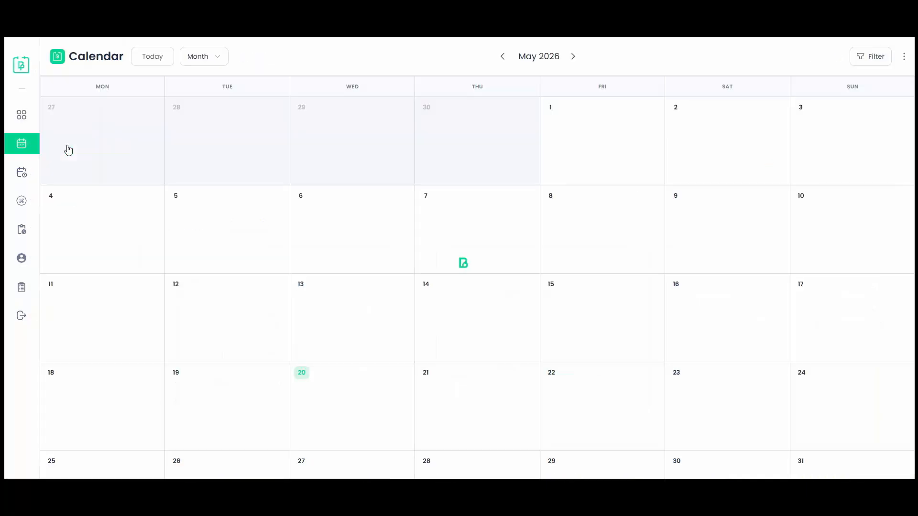
scroll(764, 148, down, 2)
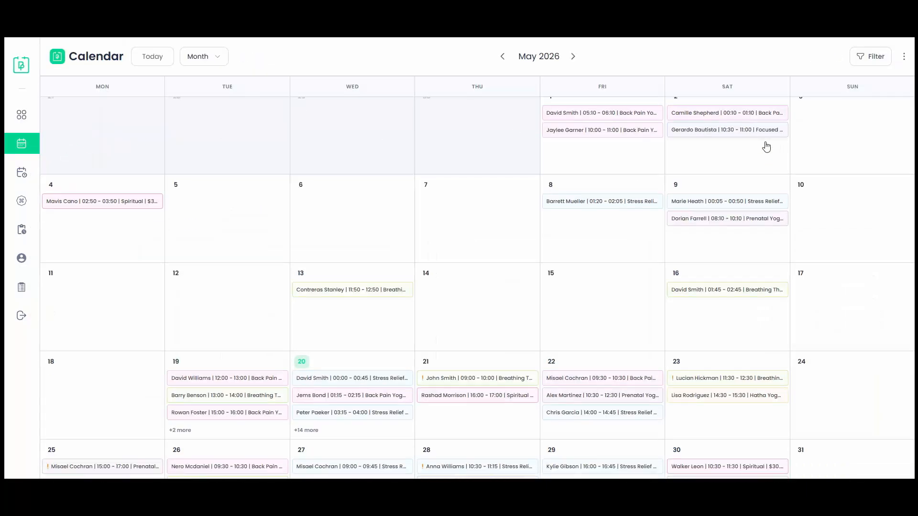
scroll(750, 317, up, 2)
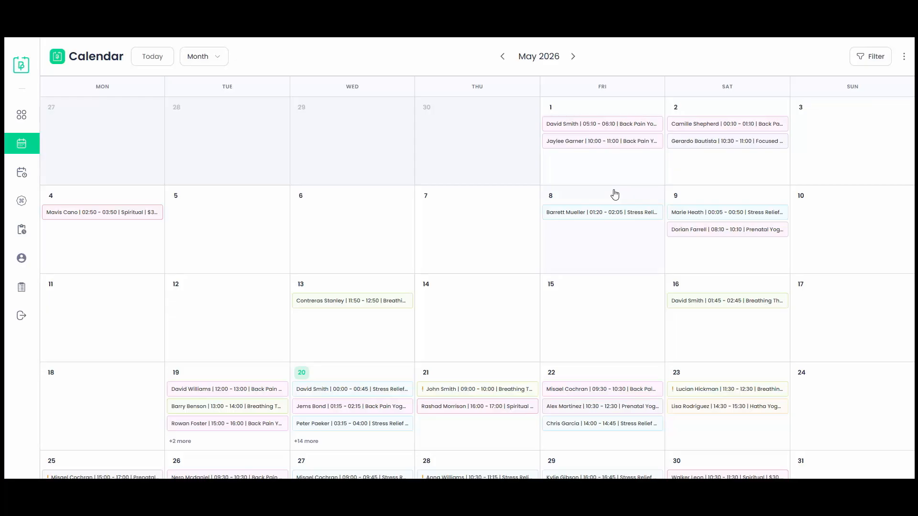
click(205, 58)
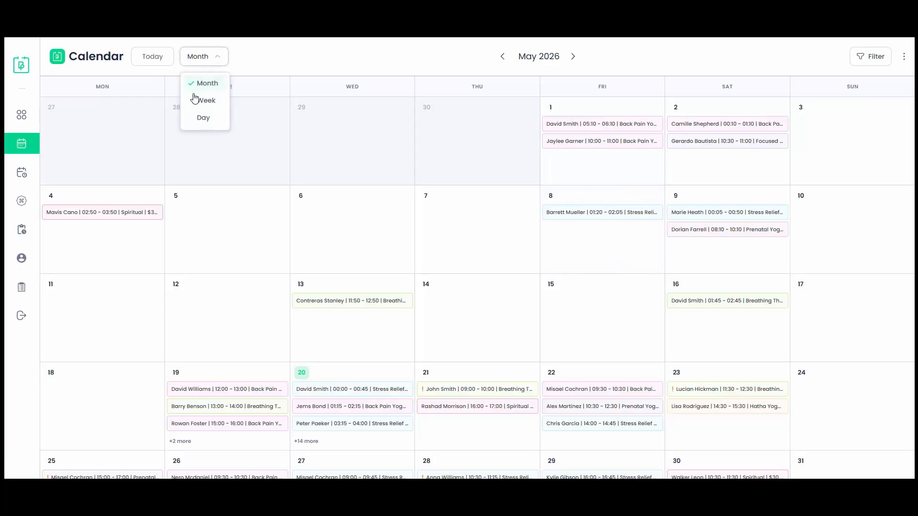
click(218, 146)
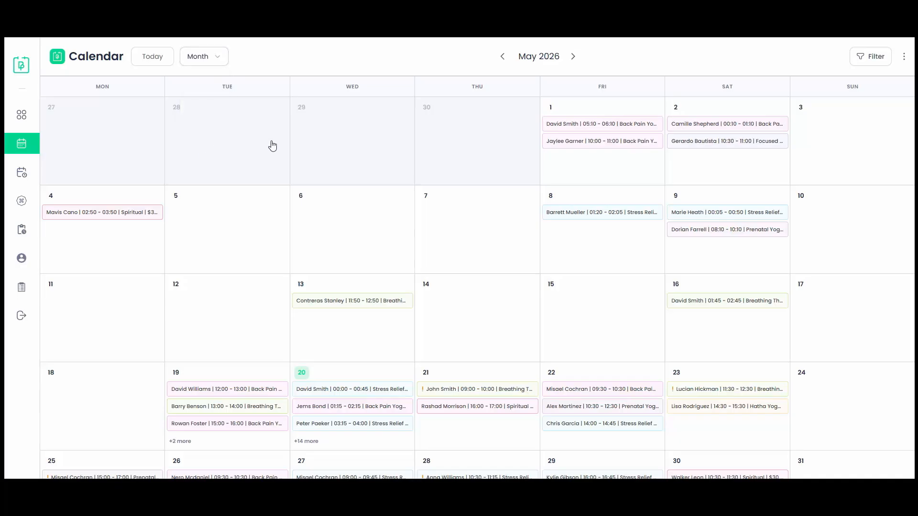
Examine the calendar's filter choices for category, service and status without applying any filter.
click(879, 57)
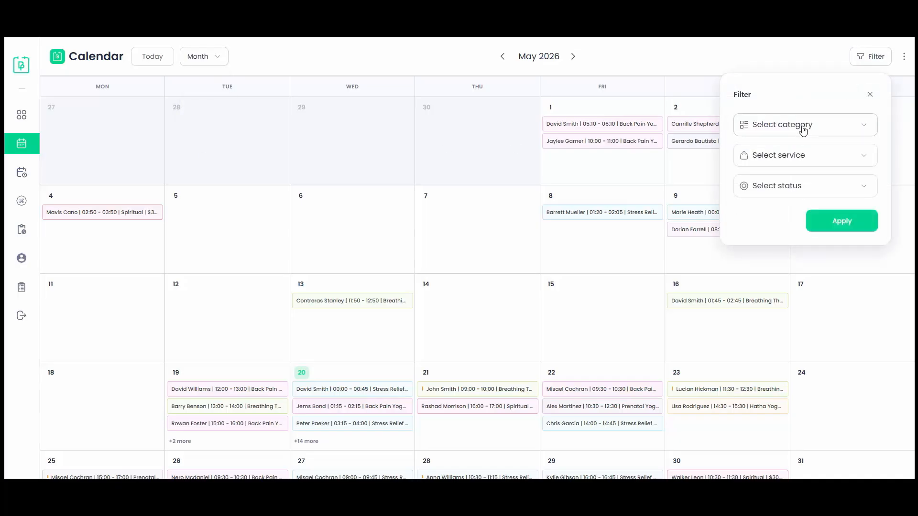
click(800, 126)
click(737, 157)
click(783, 159)
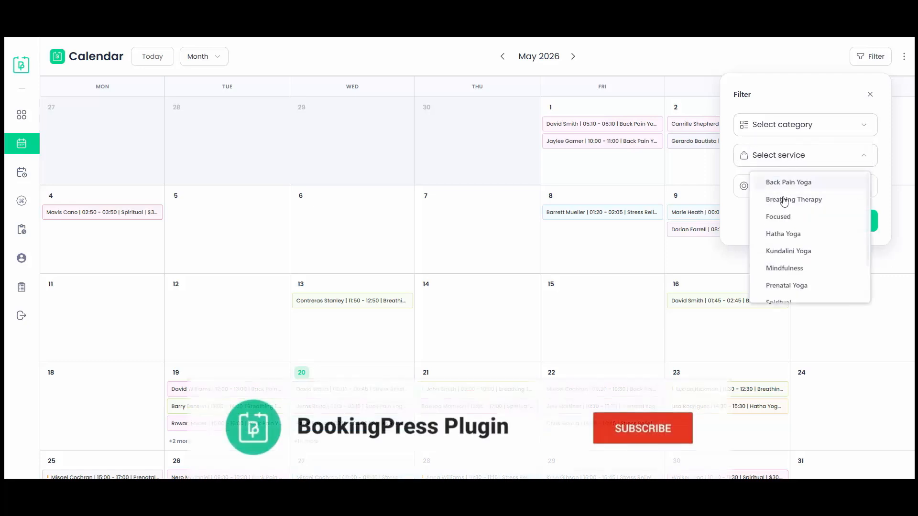
click(742, 230)
click(767, 193)
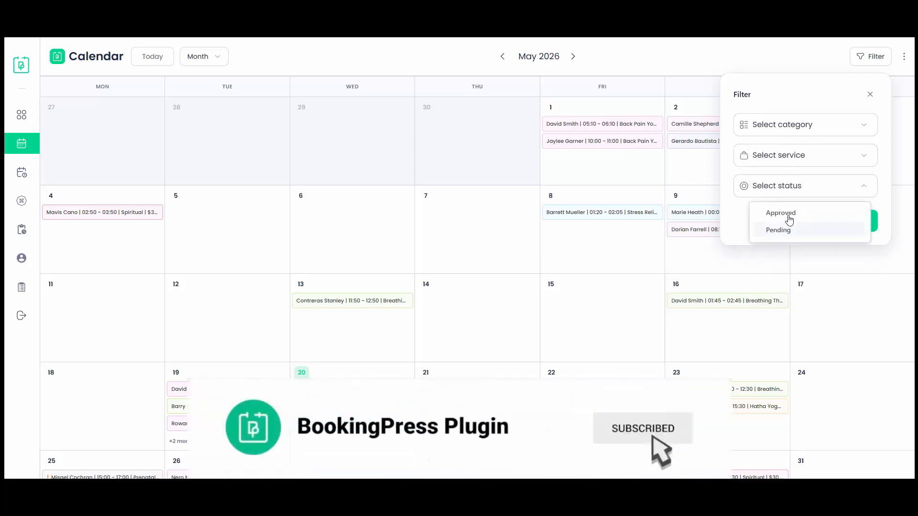
click(737, 207)
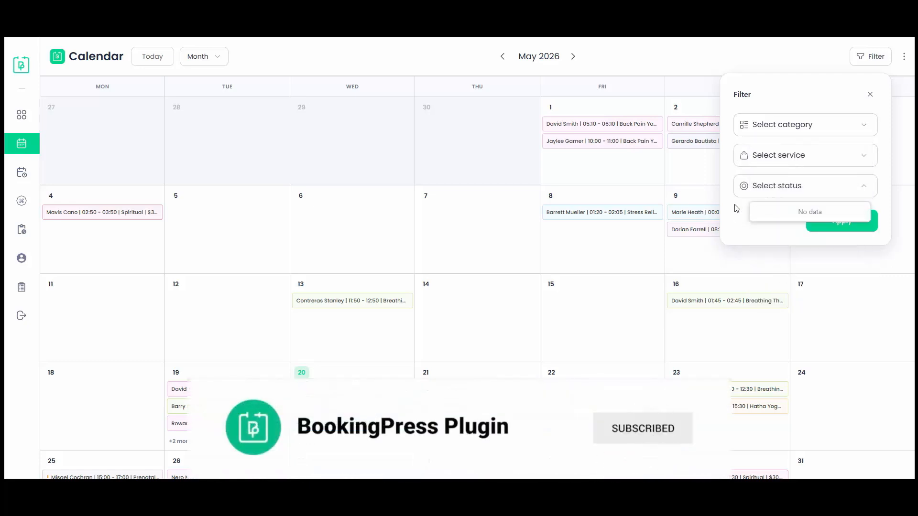
click(707, 171)
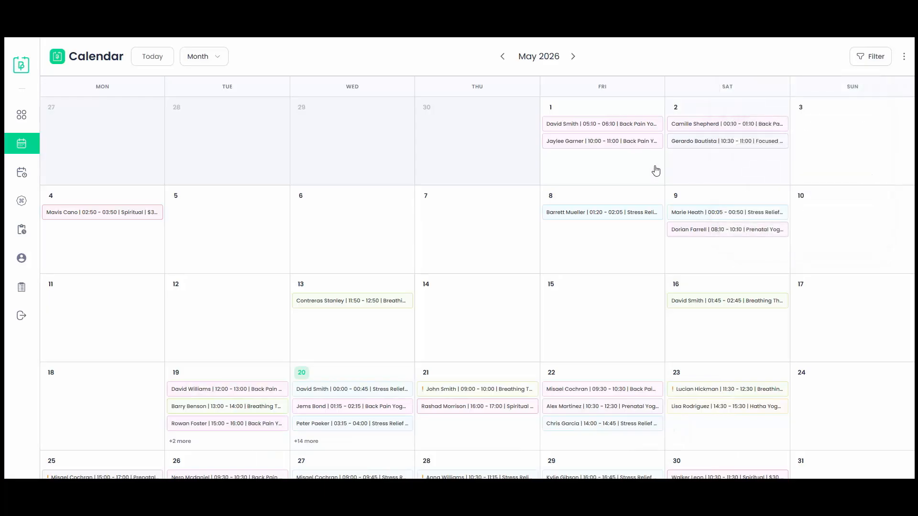
Open the staff member's appointments page and look through the list of bookings.
click(19, 176)
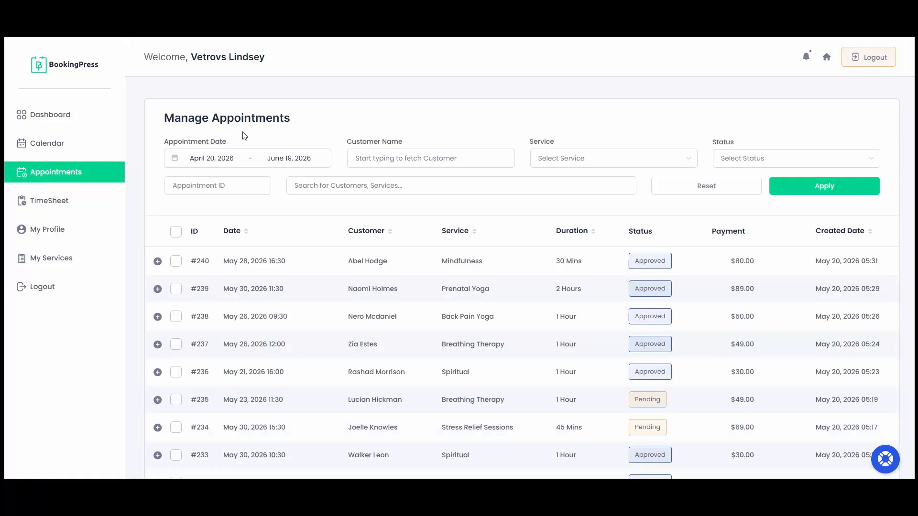
scroll(426, 188, down, 3)
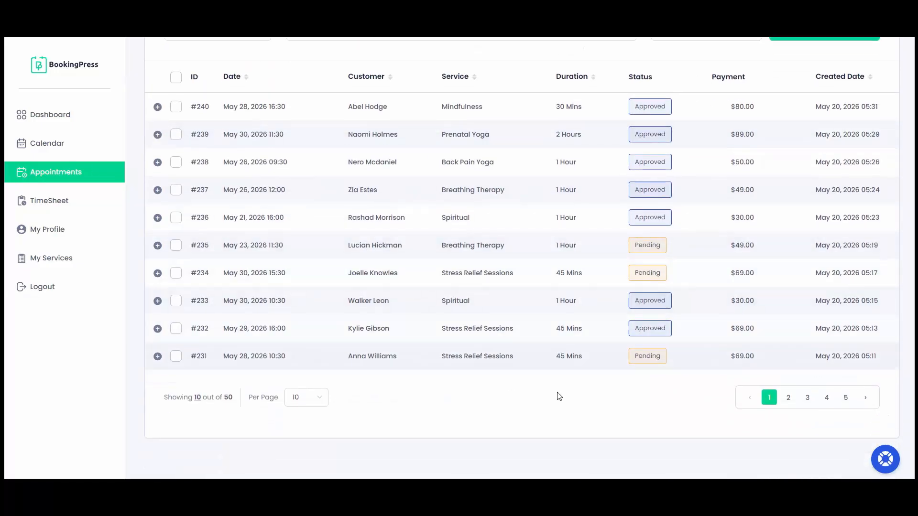
scroll(510, 389, up, 3)
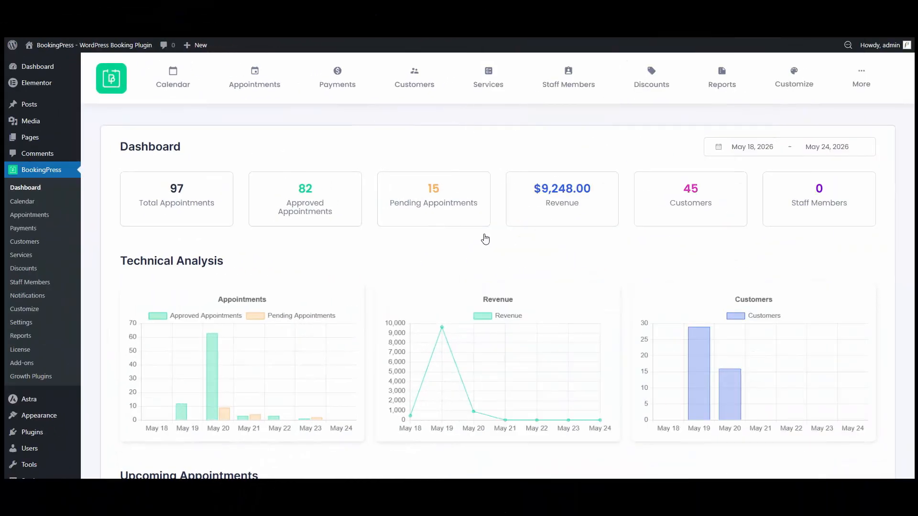
Open the Staff Members section of the BookingPress settings in the WordPress admin.
click(41, 323)
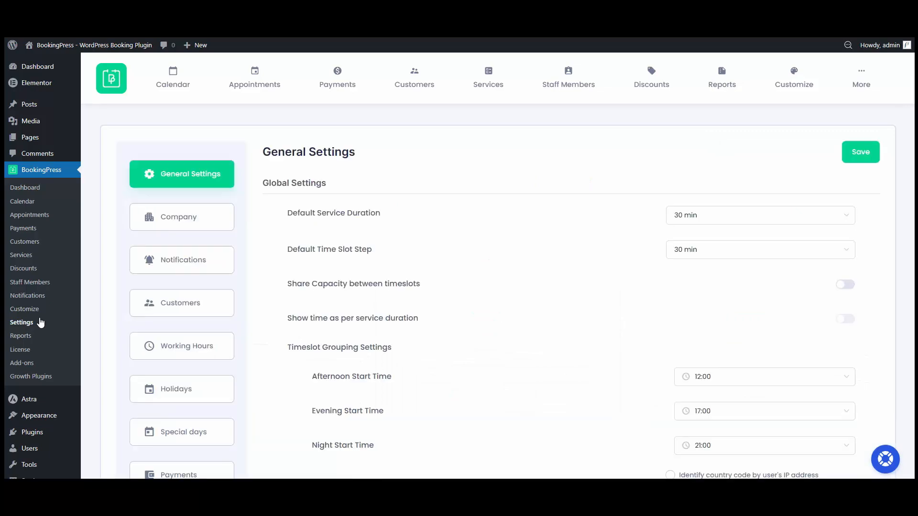
scroll(210, 322, down, 5)
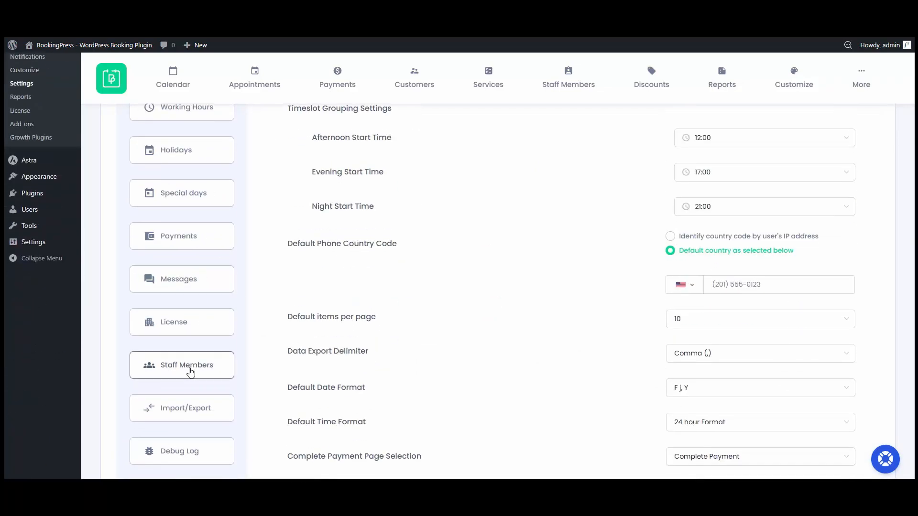
click(191, 372)
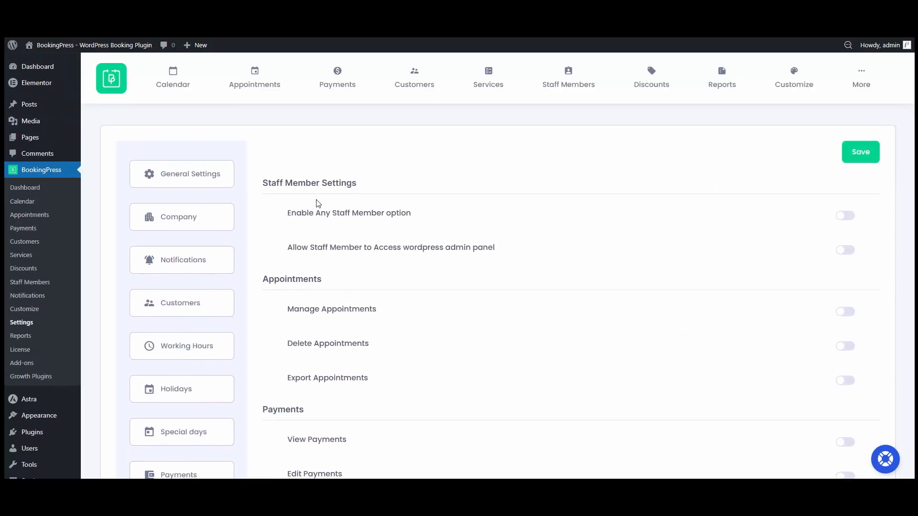
Enable the Any Staff Member option with the Least assigned by the day rule, and allow staff access to the WordPress admin panel.
scroll(412, 295, down, 4)
scroll(412, 295, down, 9)
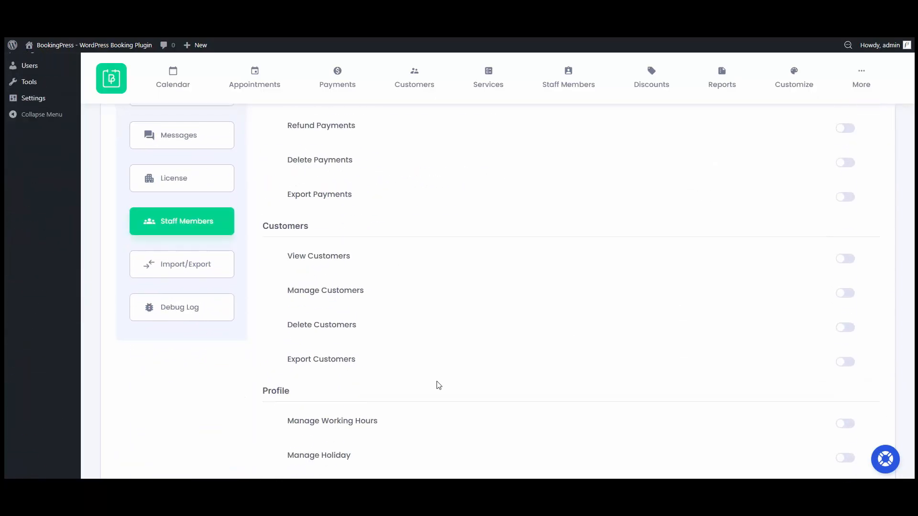
scroll(633, 352, up, 8)
scroll(634, 352, up, 5)
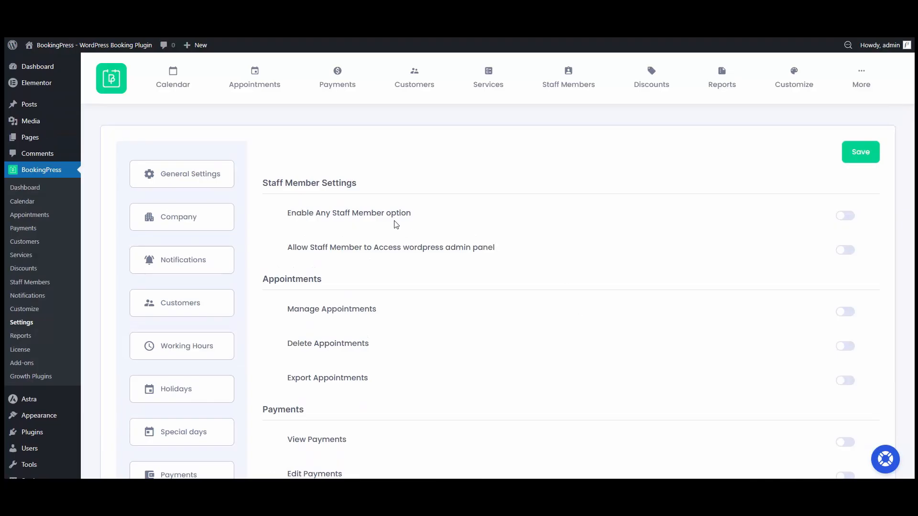
click(845, 216)
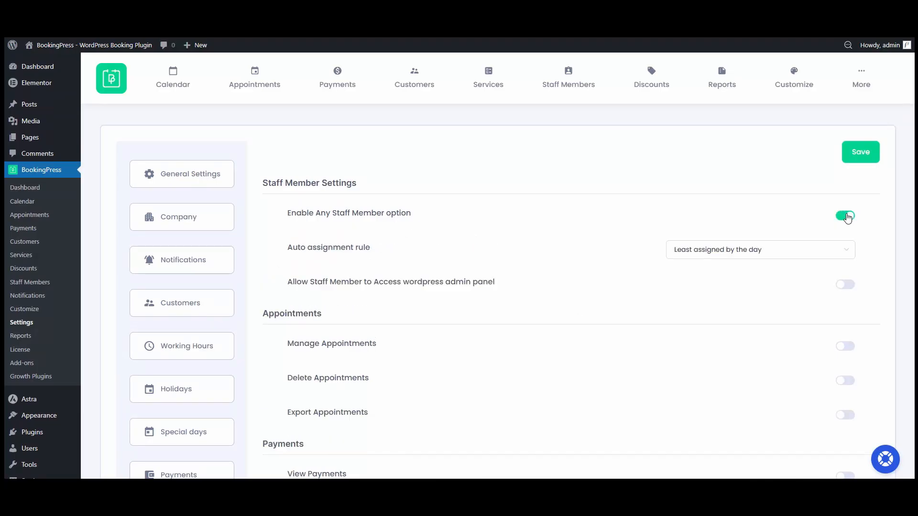
click(740, 249)
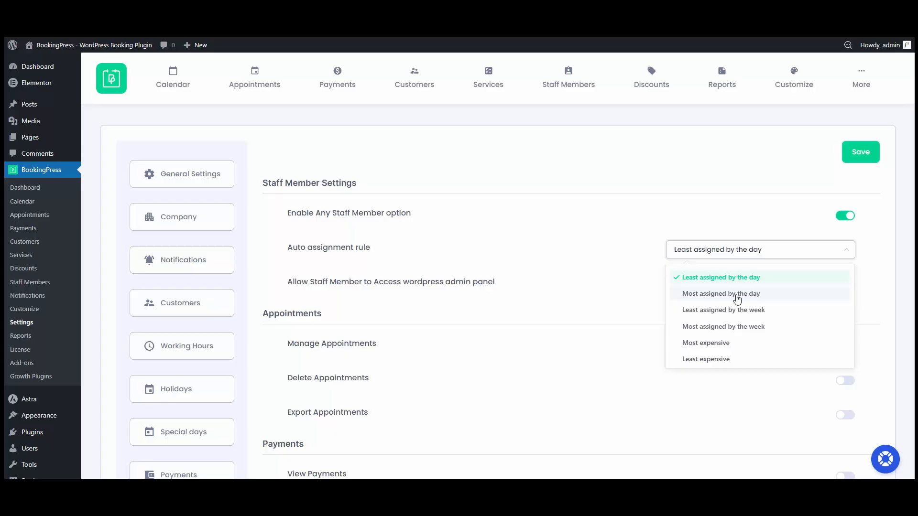
click(752, 281)
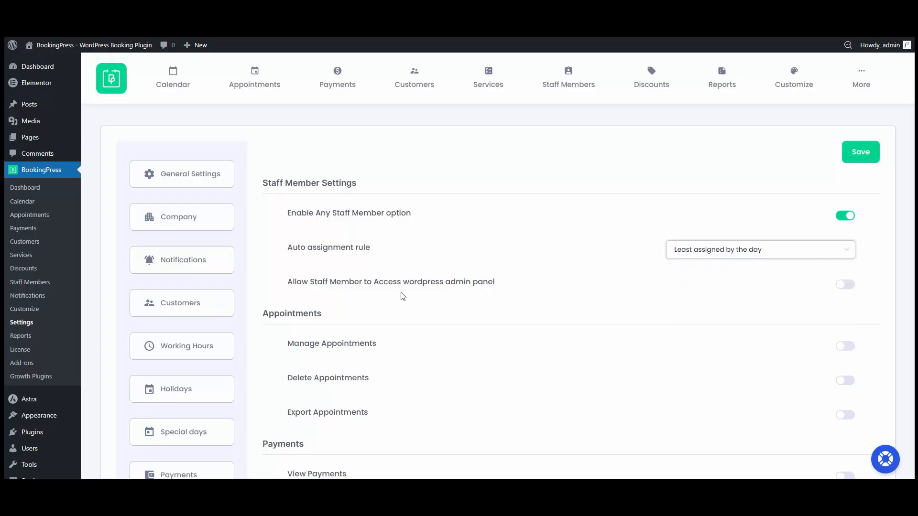
click(844, 285)
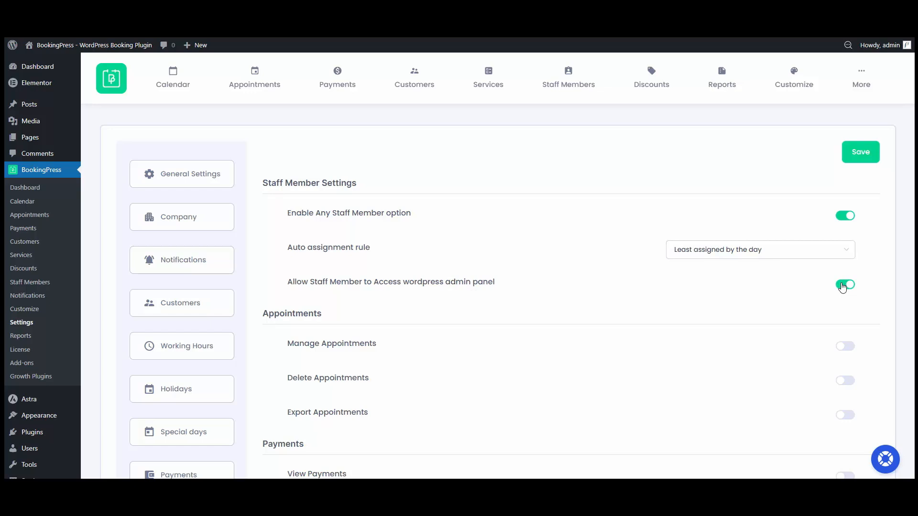
Enable the Manage, Delete and Export Appointments permissions for staff members and save the settings.
scroll(767, 283, down, 1)
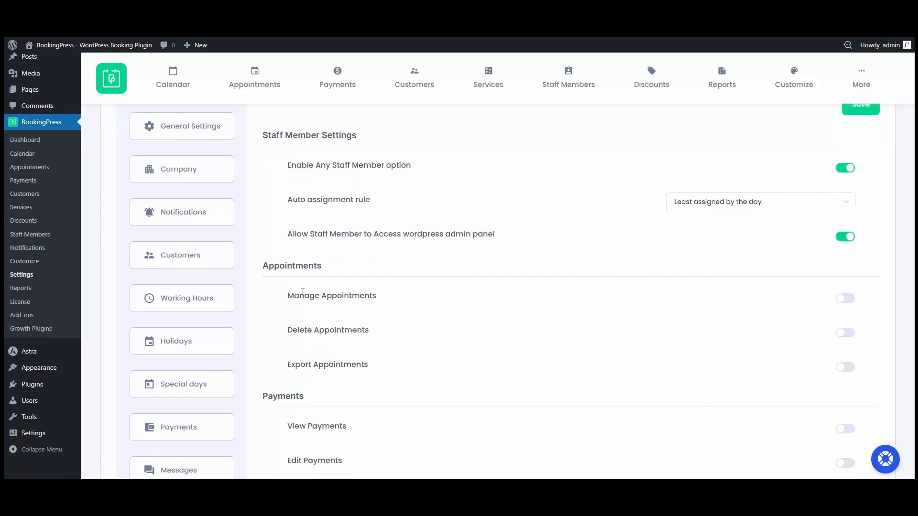
click(843, 299)
click(848, 332)
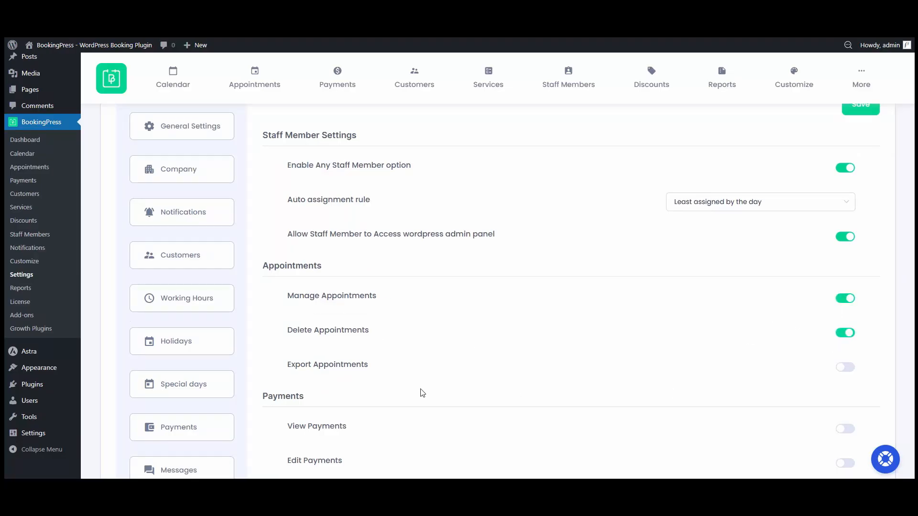
click(845, 367)
scroll(576, 348, up, 2)
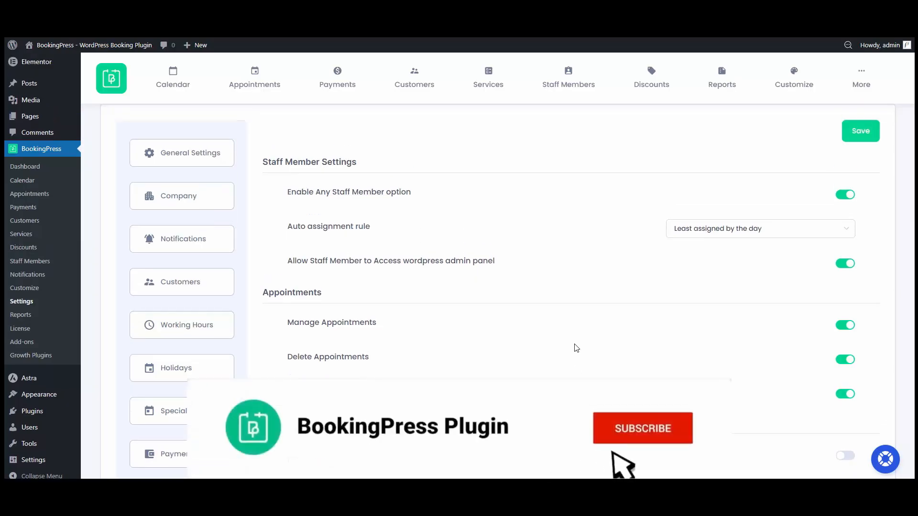
click(863, 162)
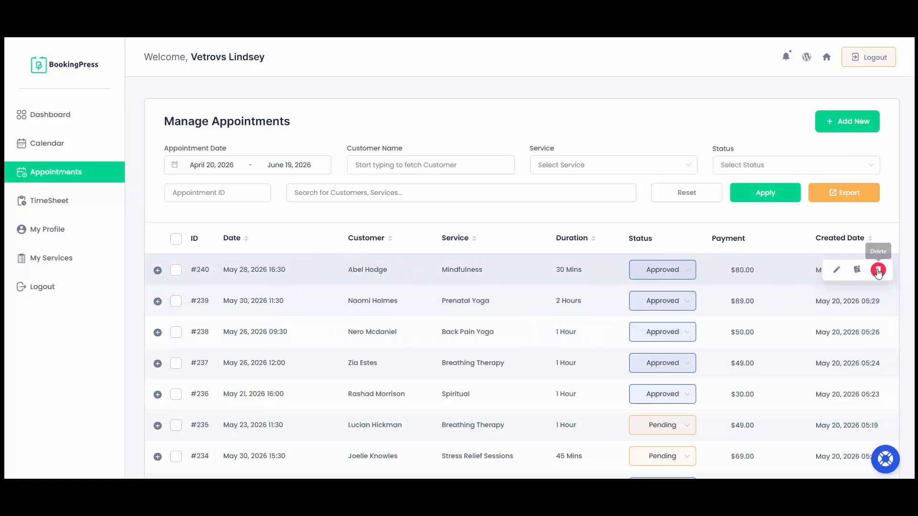
Review the staff panel's appointments list and the data fields offered for export, and cancel the export.
scroll(678, 314, down, 4)
scroll(526, 347, up, 4)
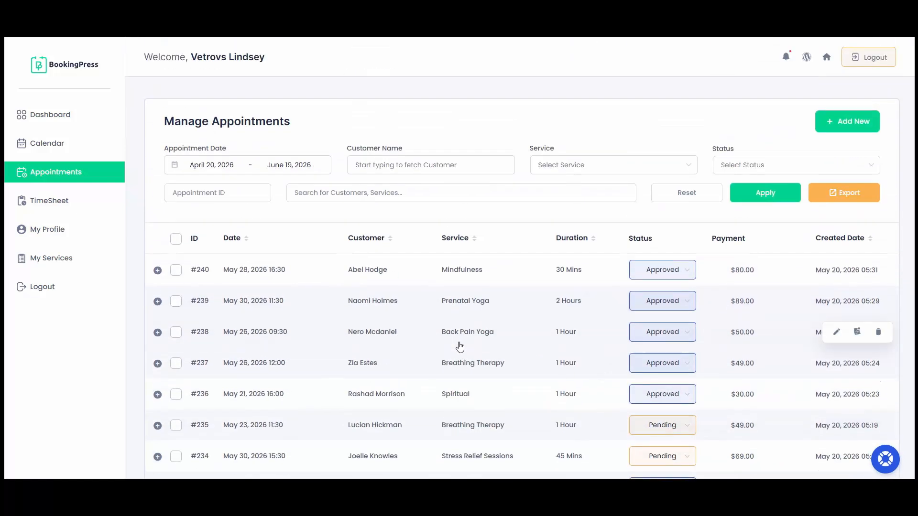
click(842, 196)
scroll(777, 310, down, 5)
scroll(777, 310, up, 3)
scroll(774, 308, up, 3)
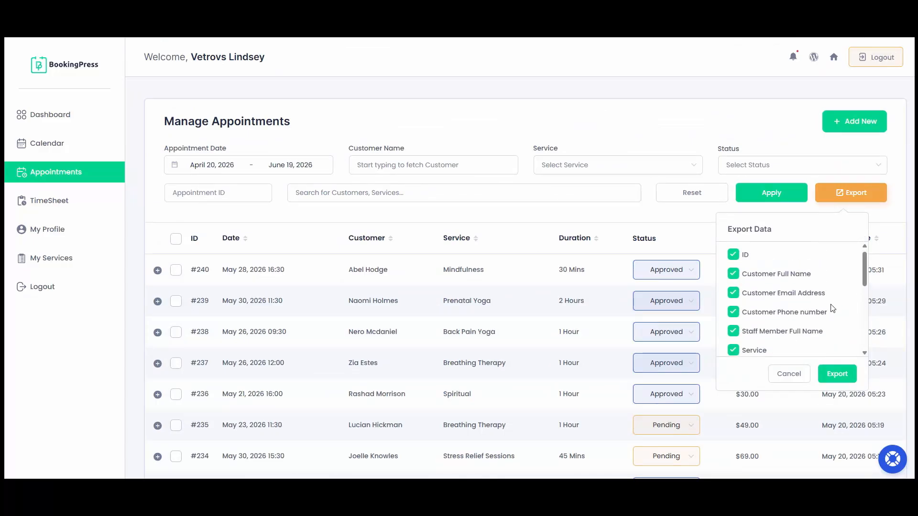
click(789, 383)
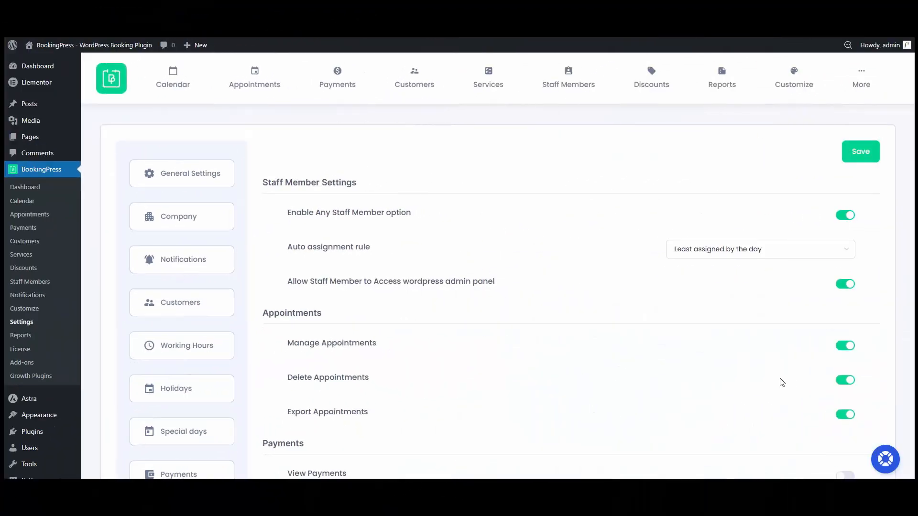
Enable the View, Edit, Refund, Delete and Export Payments permissions for staff members.
scroll(377, 334, down, 4)
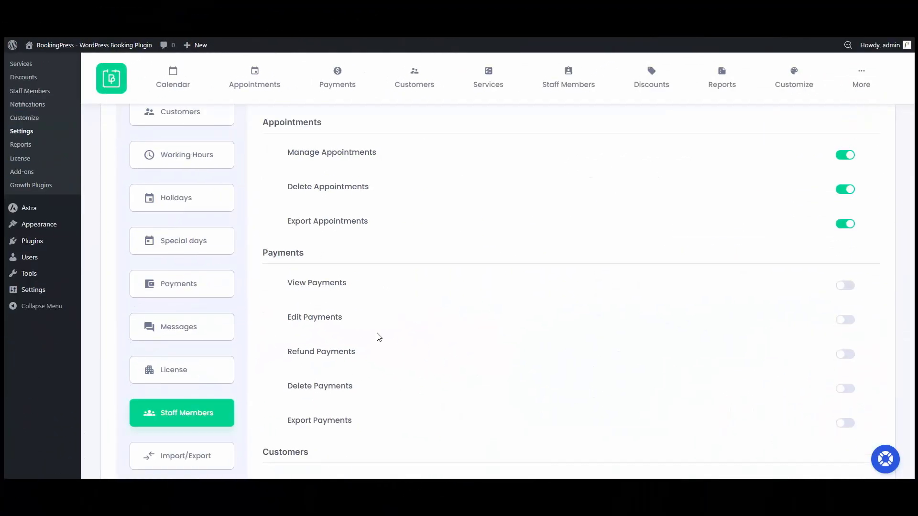
click(849, 288)
click(847, 324)
click(846, 356)
click(845, 388)
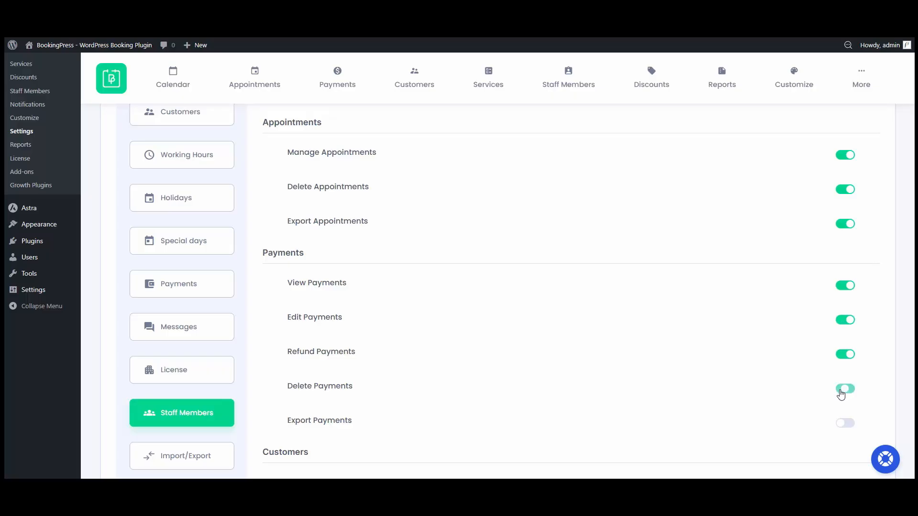
scroll(409, 324, down, 2)
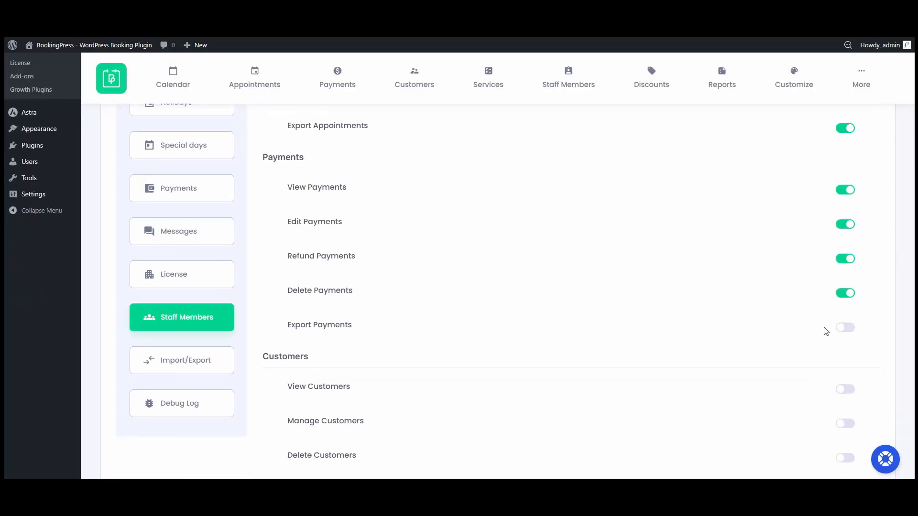
click(845, 329)
Enable the View Customers permission and the Manage Working Hours, Manage Holiday and Manage Special Days profile permissions.
scroll(842, 332, down, 2)
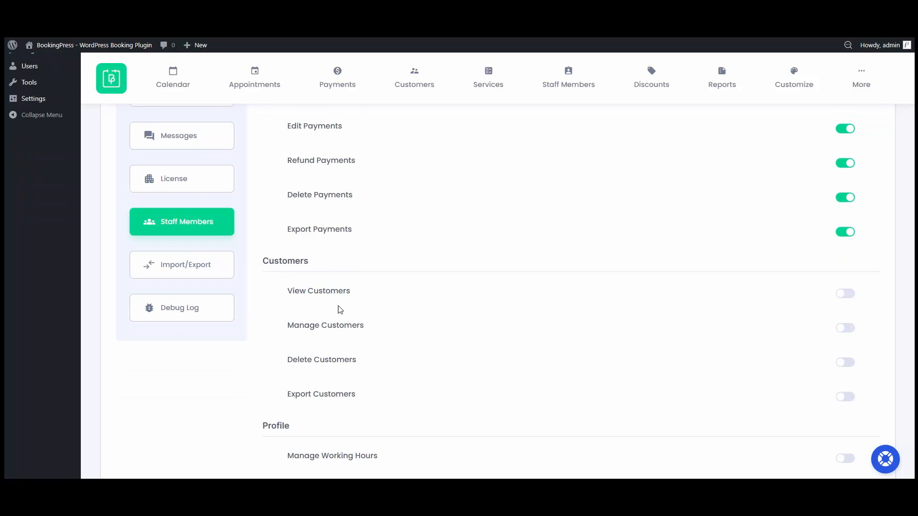
click(843, 297)
scroll(663, 286, down, 3)
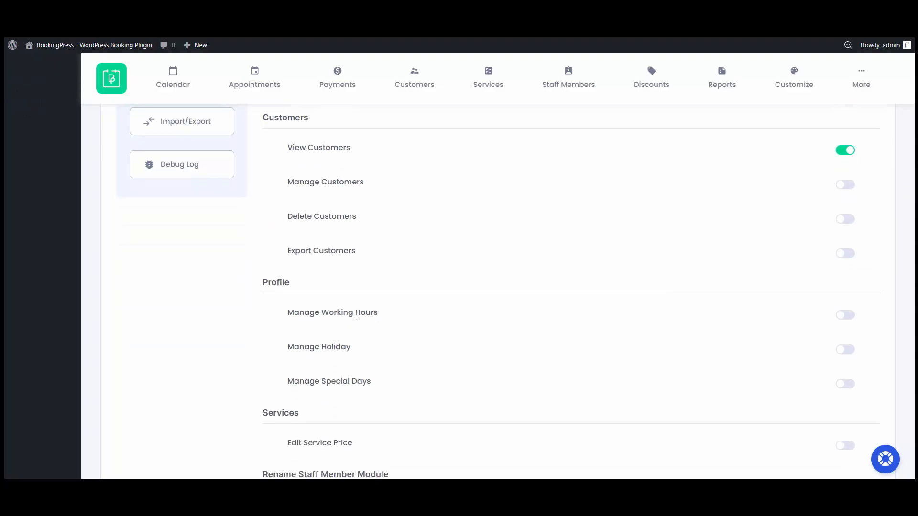
click(848, 316)
click(845, 351)
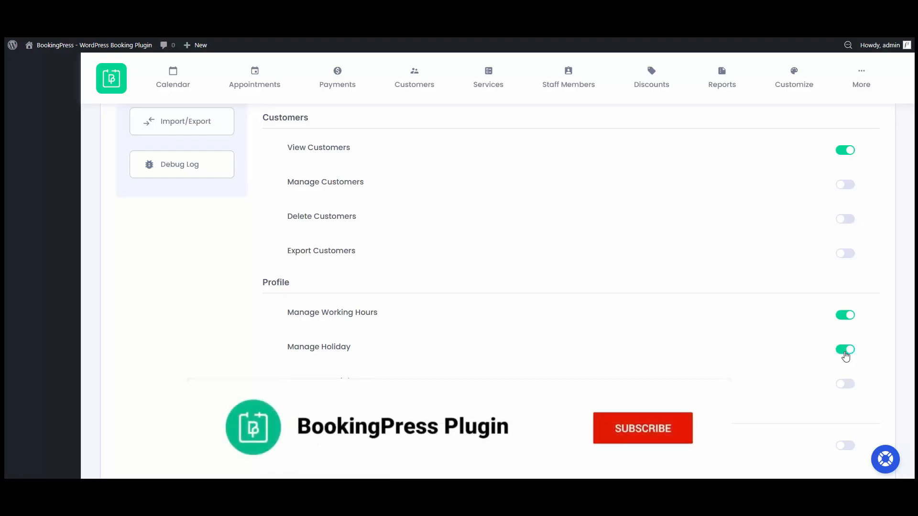
click(848, 386)
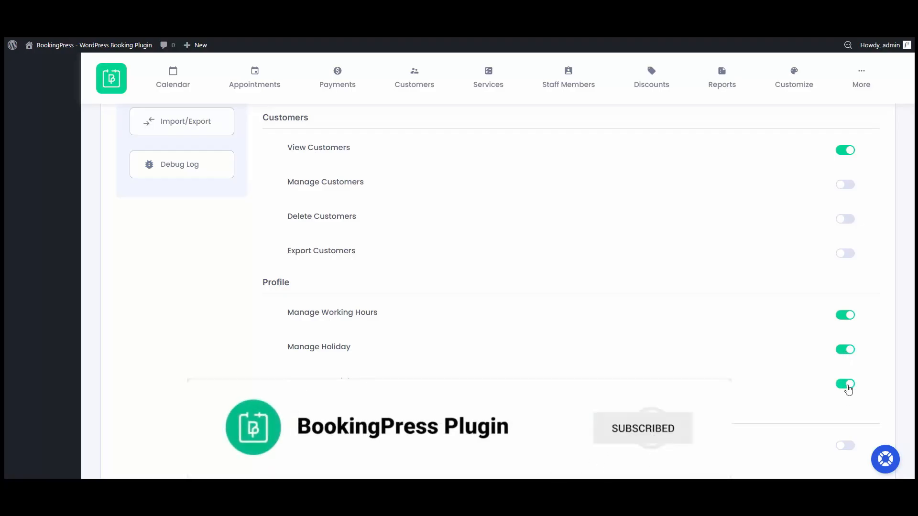
Enable the Edit Service Price permission for staff members in the Services section.
scroll(705, 363, down, 3)
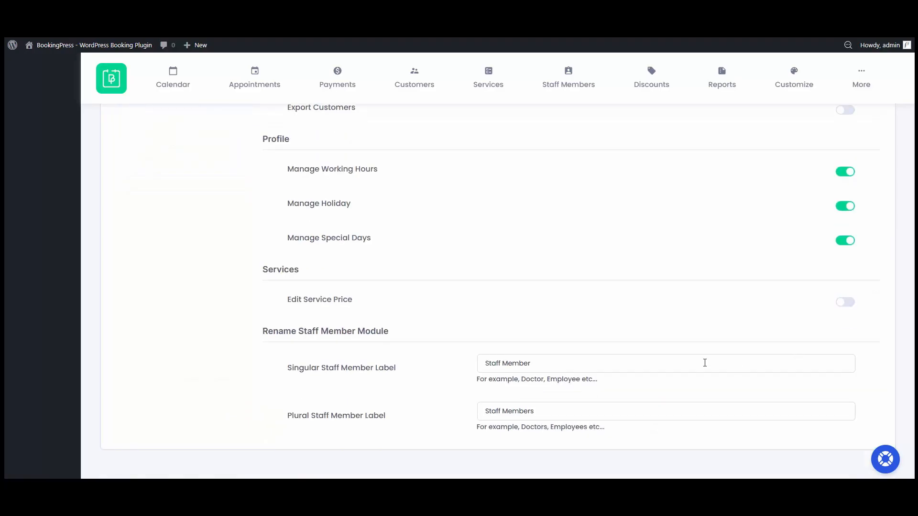
click(848, 306)
scroll(847, 305, up, 10)
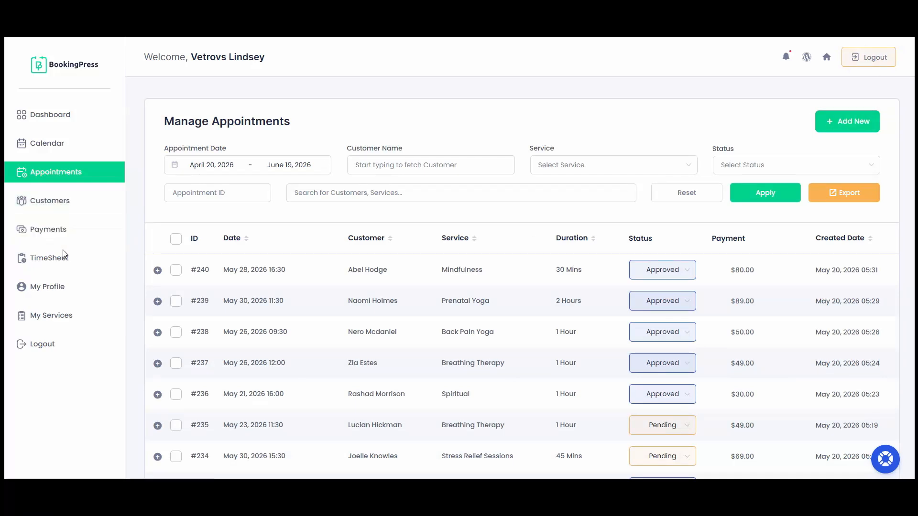
Open the Customers page in the staff panel and review the list of customers.
click(82, 230)
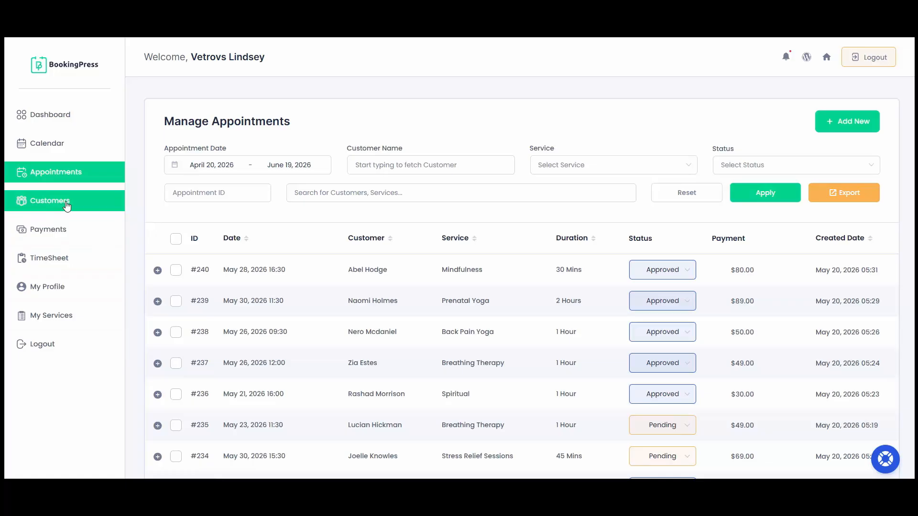
click(67, 205)
scroll(770, 172, down, 3)
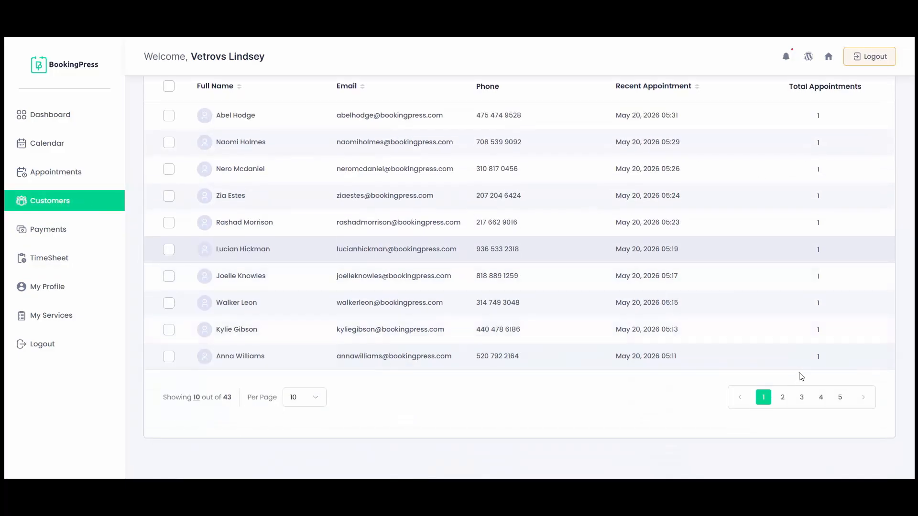
scroll(802, 377, up, 2)
scroll(621, 248, down, 3)
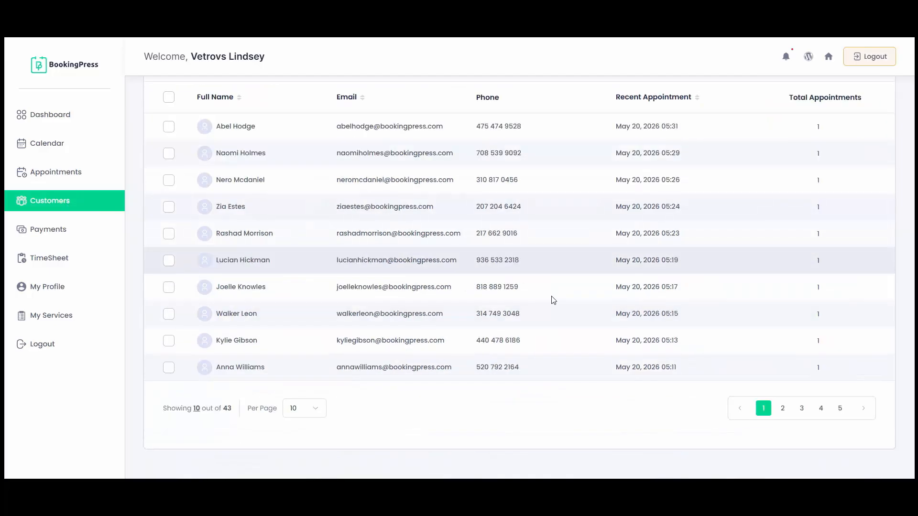
scroll(559, 347, up, 3)
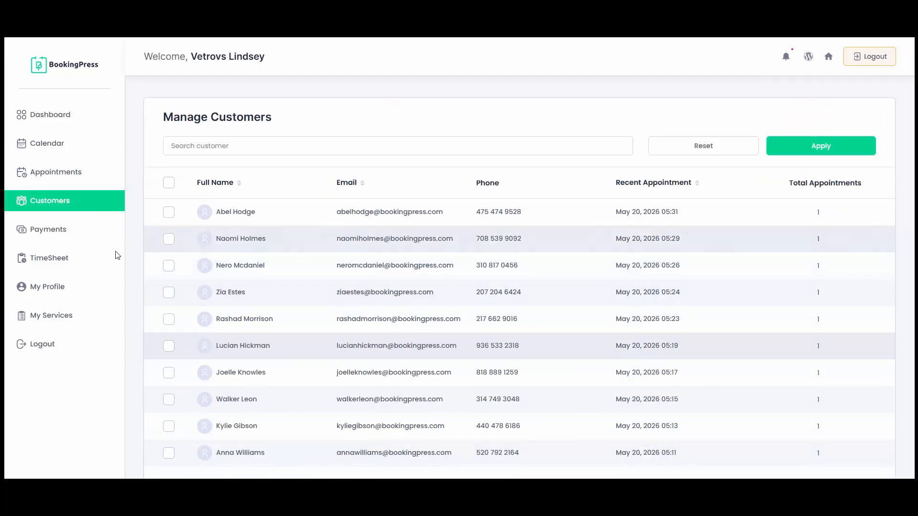
Review the staff panel's payments list and its export options, and close the export without running it.
click(75, 241)
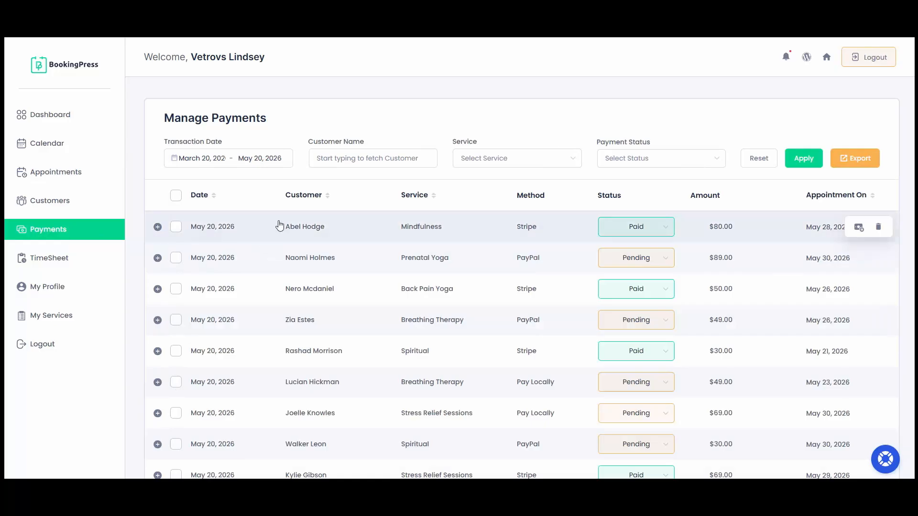
scroll(471, 230, down, 3)
scroll(468, 374, up, 3)
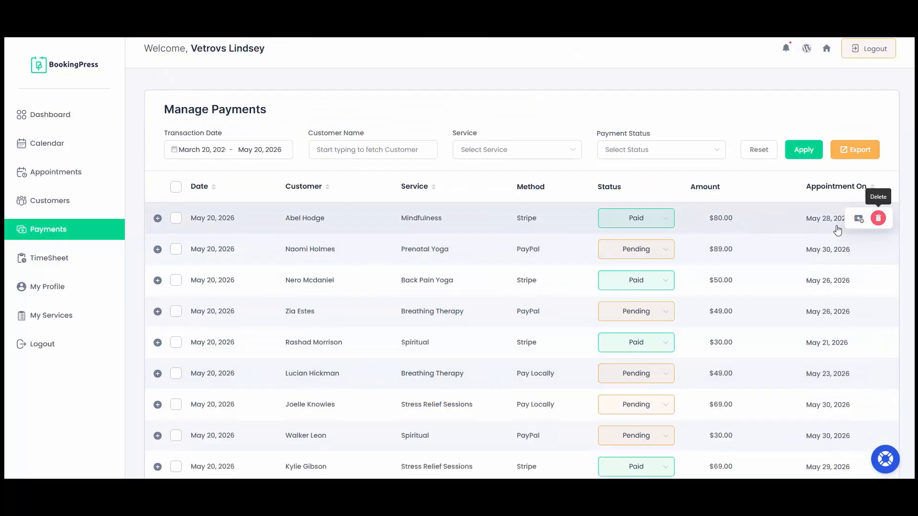
click(848, 155)
scroll(793, 335, down, 2)
scroll(792, 334, up, 2)
click(798, 393)
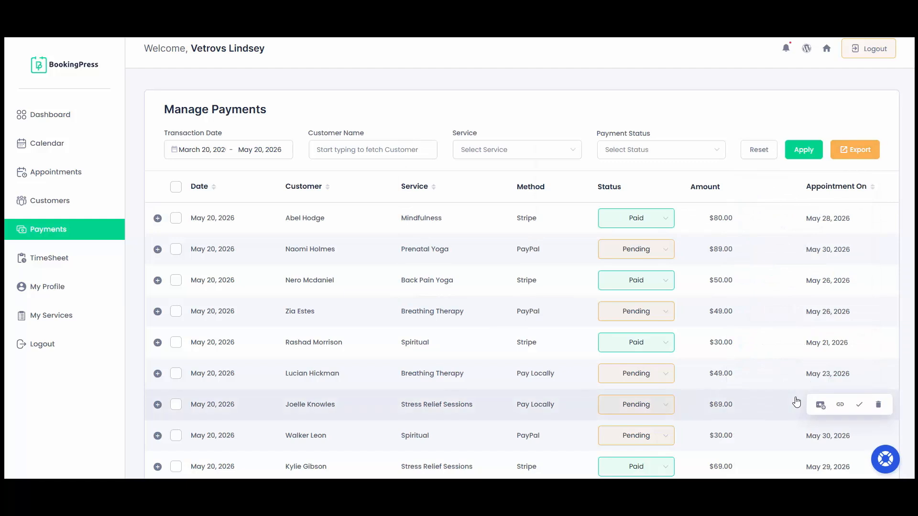
Turn on specific workhours in the staff member's TimeSheet and set Saturday to Off.
click(70, 264)
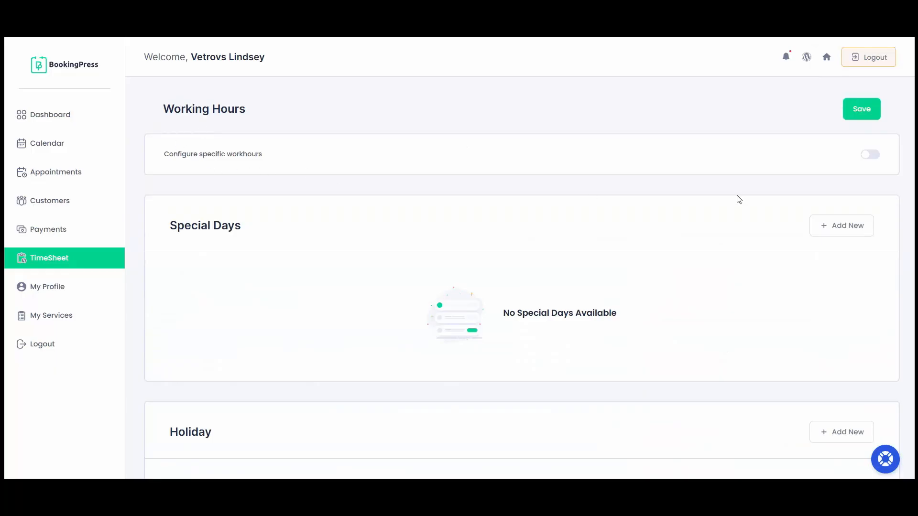
click(866, 160)
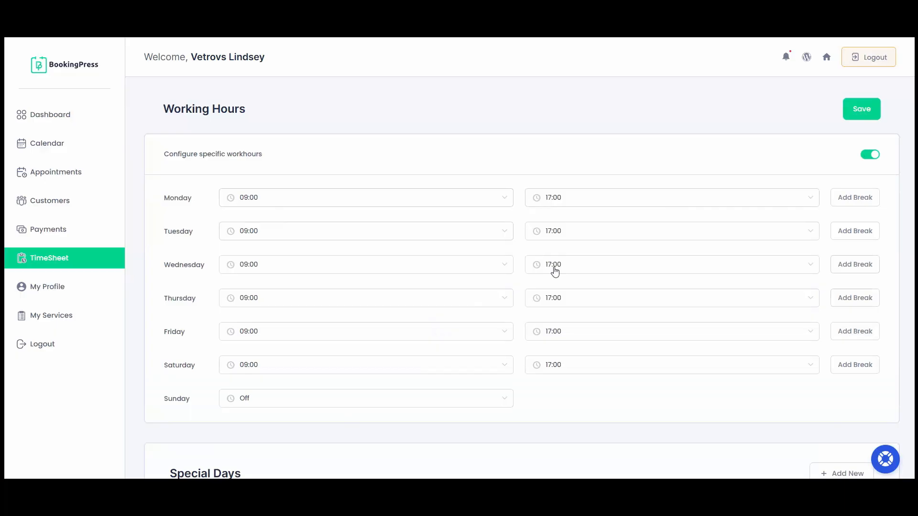
click(343, 372)
scroll(358, 318, down, 3)
scroll(358, 318, up, 20)
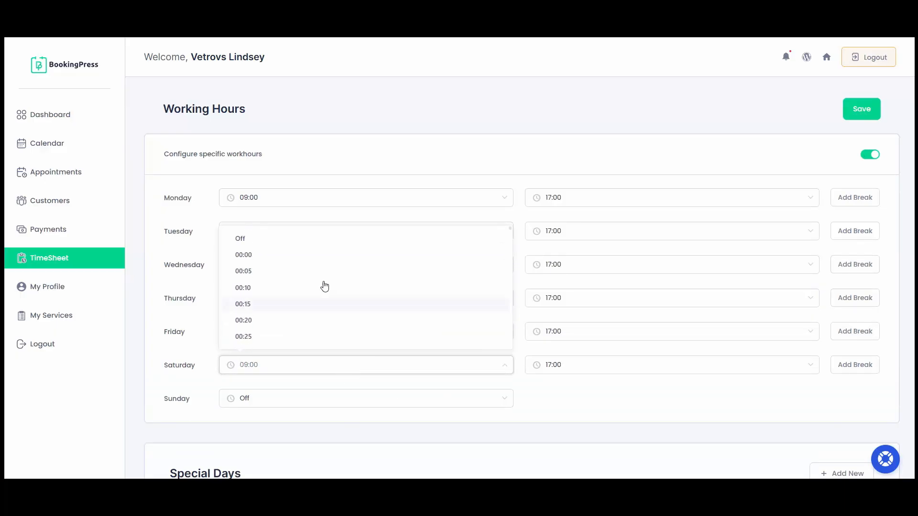
click(265, 241)
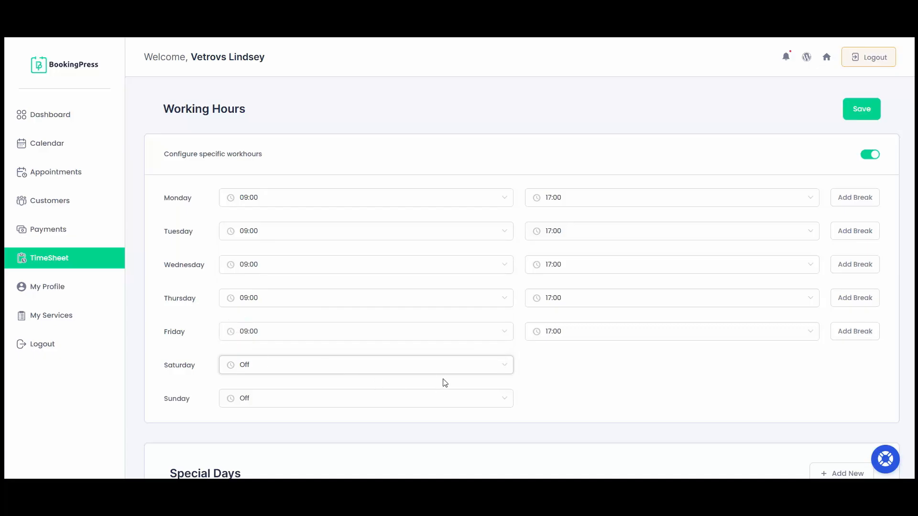
Start a new special day entry in the TimeSheet covering May 27 to May 29, 2026.
scroll(635, 322, down, 5)
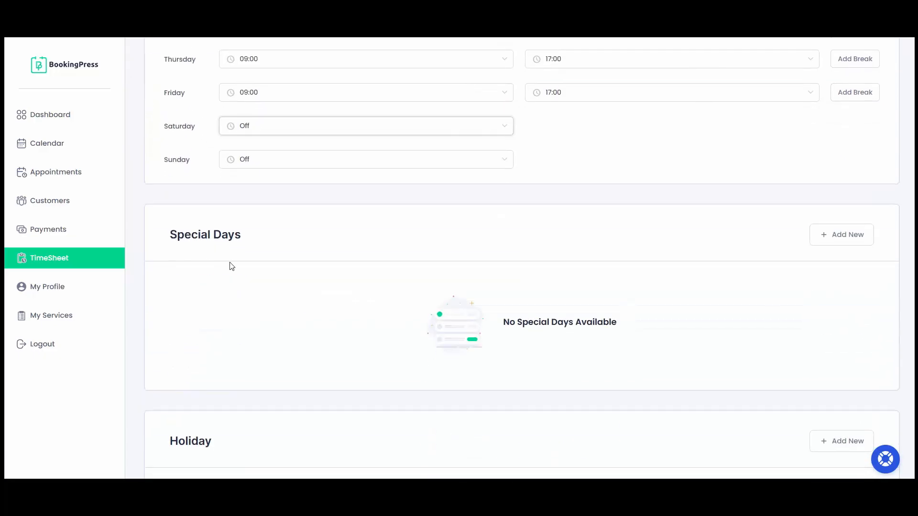
click(847, 238)
click(763, 316)
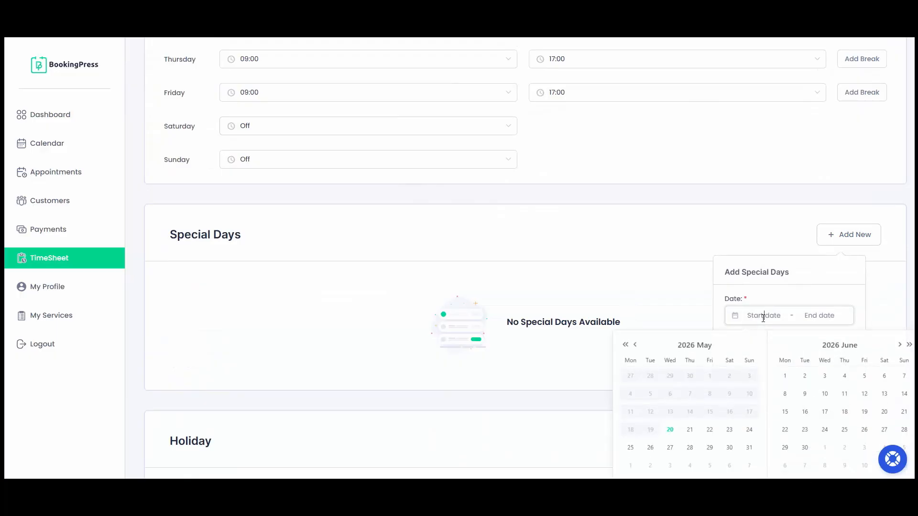
click(670, 448)
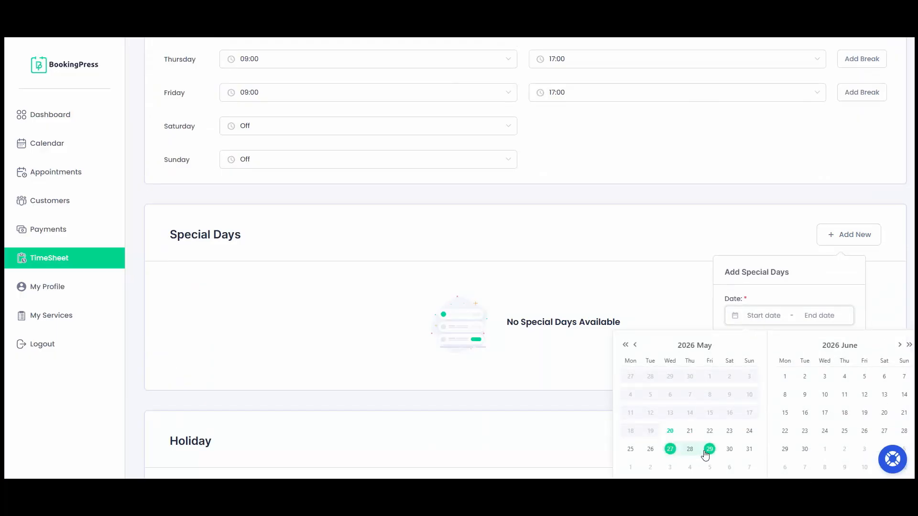
click(710, 449)
Examine the service, start time and end time choices offered for the special day.
click(762, 360)
scroll(762, 318, down, 3)
scroll(774, 327, up, 1)
scroll(775, 327, up, 2)
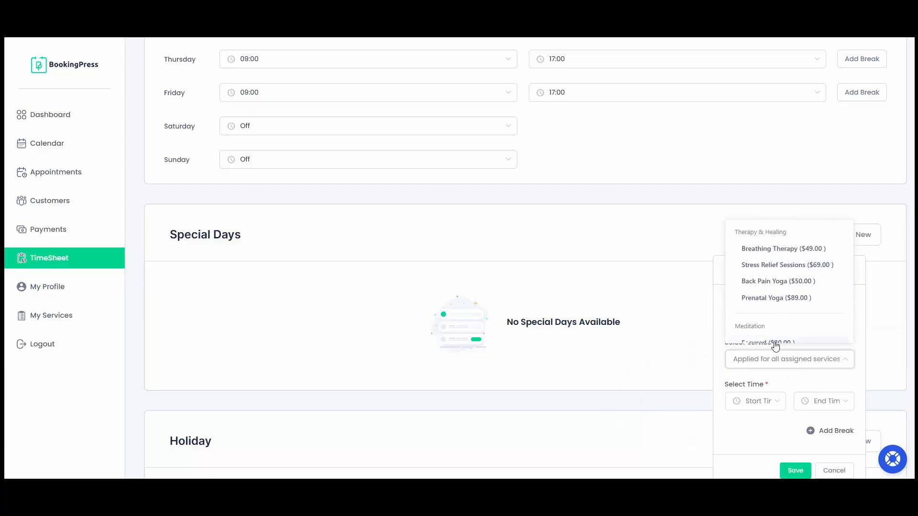
click(779, 381)
click(759, 408)
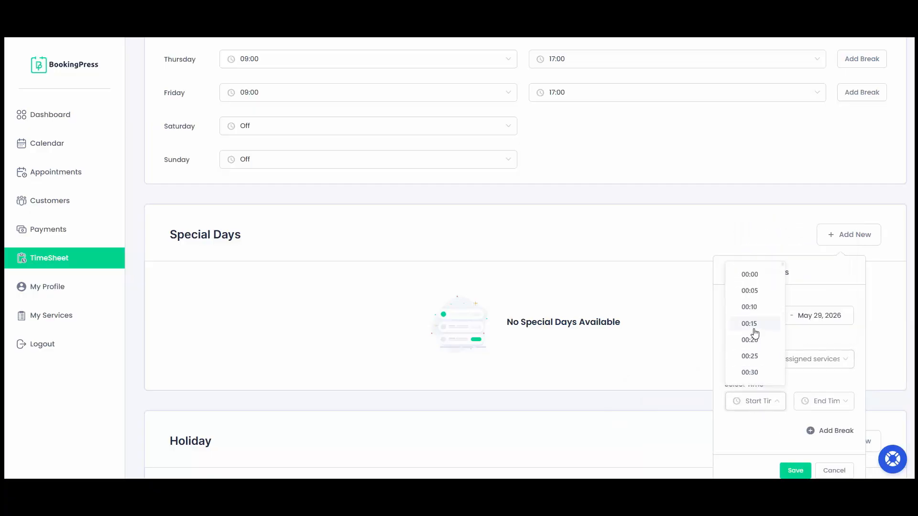
click(825, 403)
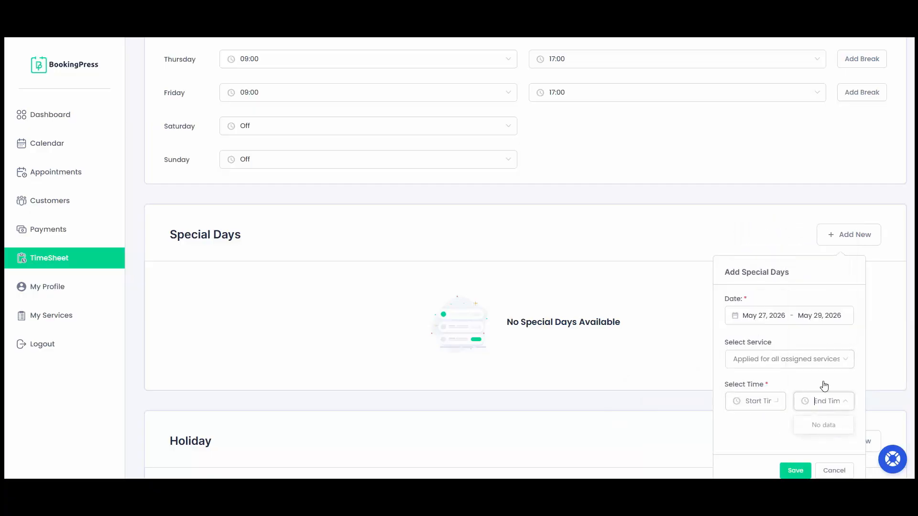
Add two breaks to the special day, remove both, and cancel the special day entry.
click(824, 432)
click(825, 432)
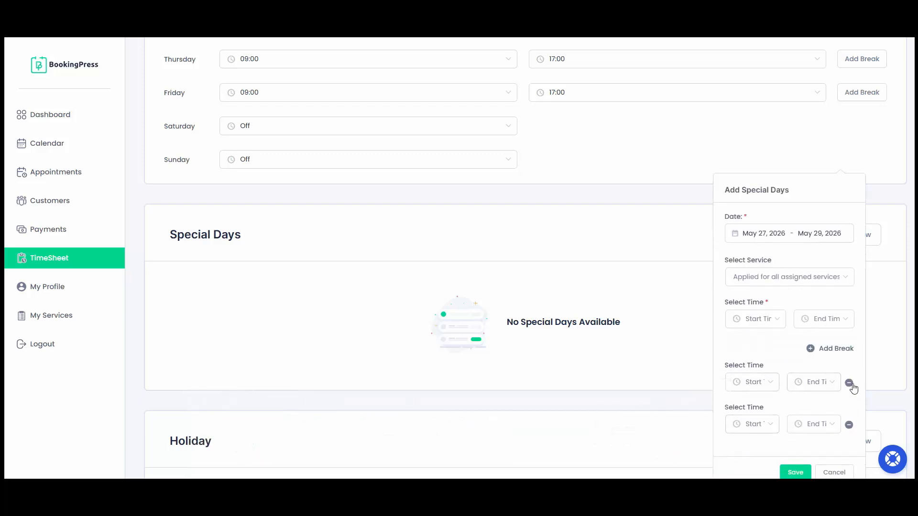
click(850, 383)
click(849, 424)
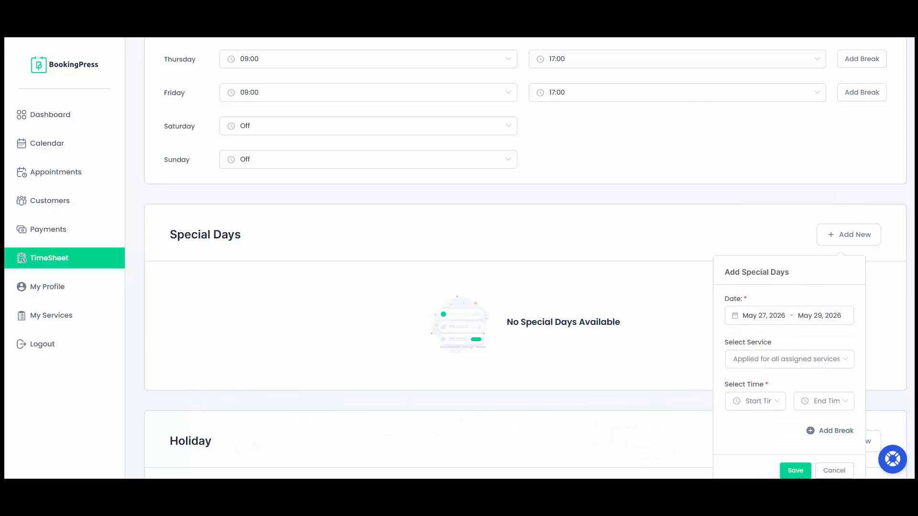
click(835, 471)
Start a new holiday entry for June 23 to June 26, 2026 and turn on Repeat Holiday.
scroll(459, 274, down, 7)
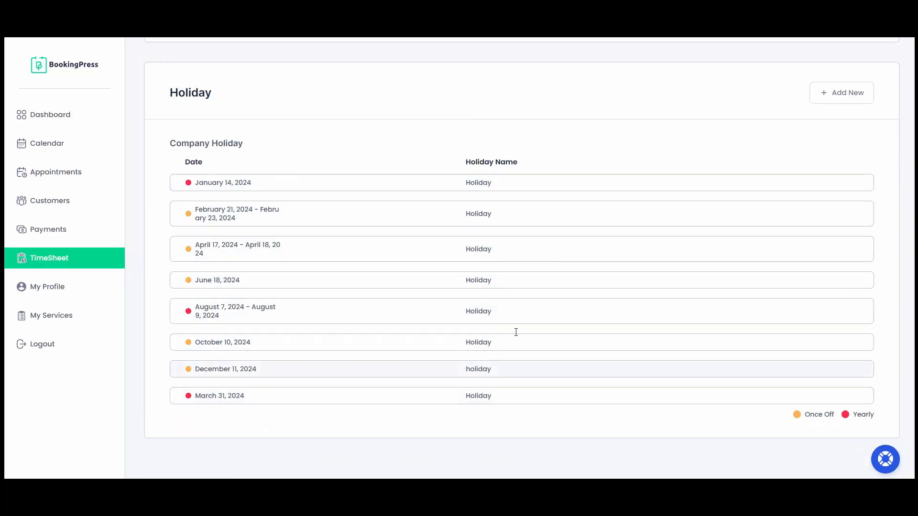
click(837, 99)
click(761, 174)
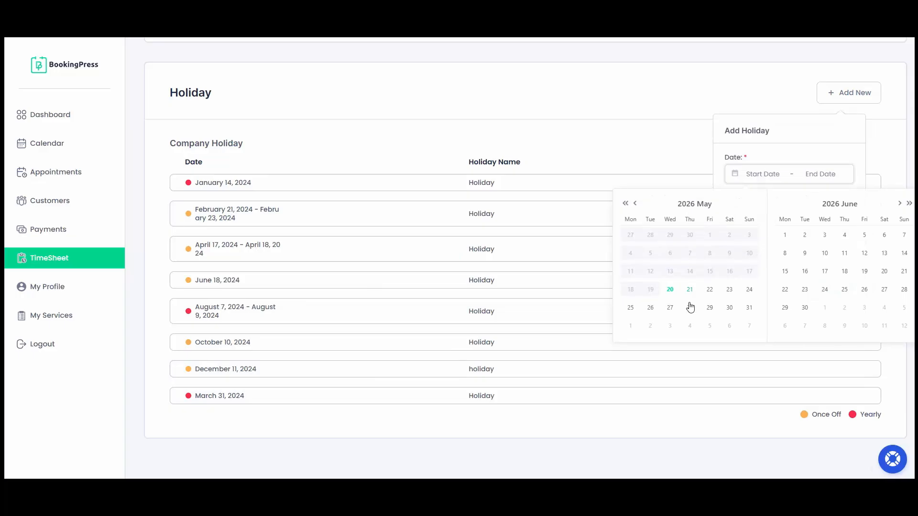
click(806, 290)
click(861, 286)
click(787, 213)
click(754, 250)
click(747, 247)
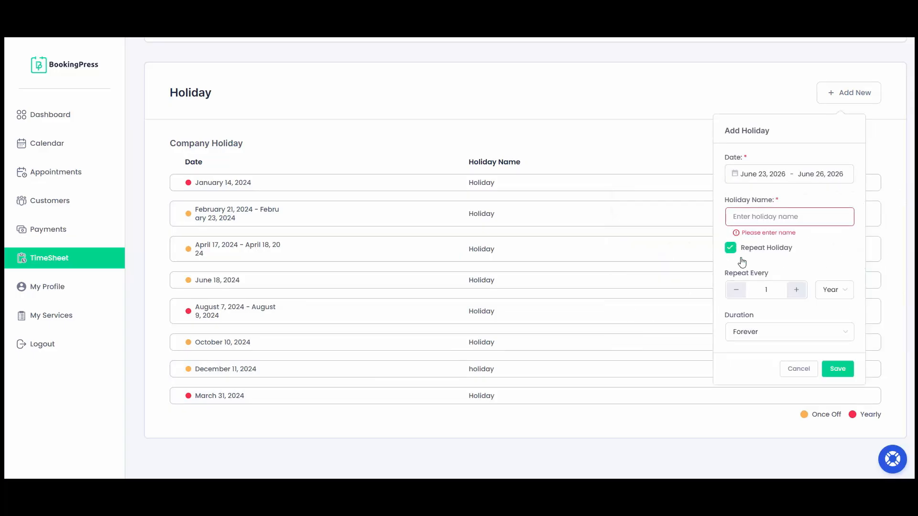
Check the holiday's repeat interval options and set its duration to Specific No. of Times.
click(820, 291)
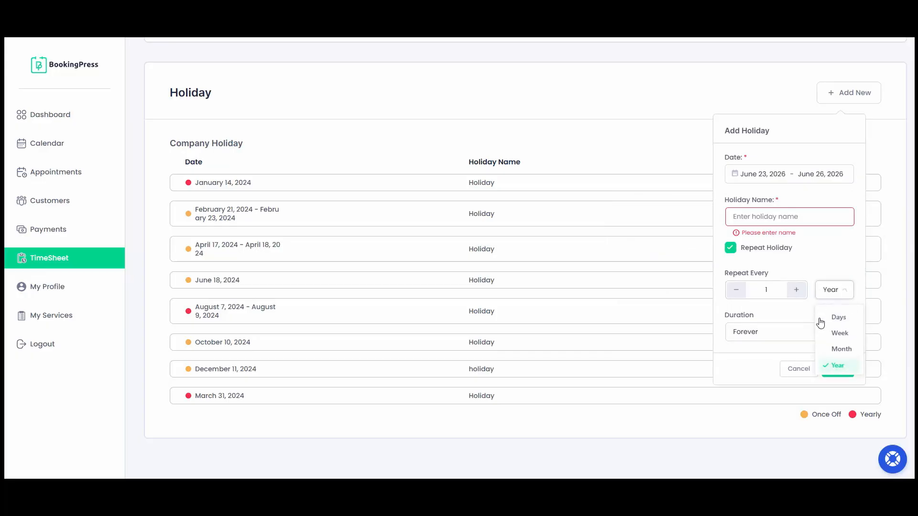
click(768, 290)
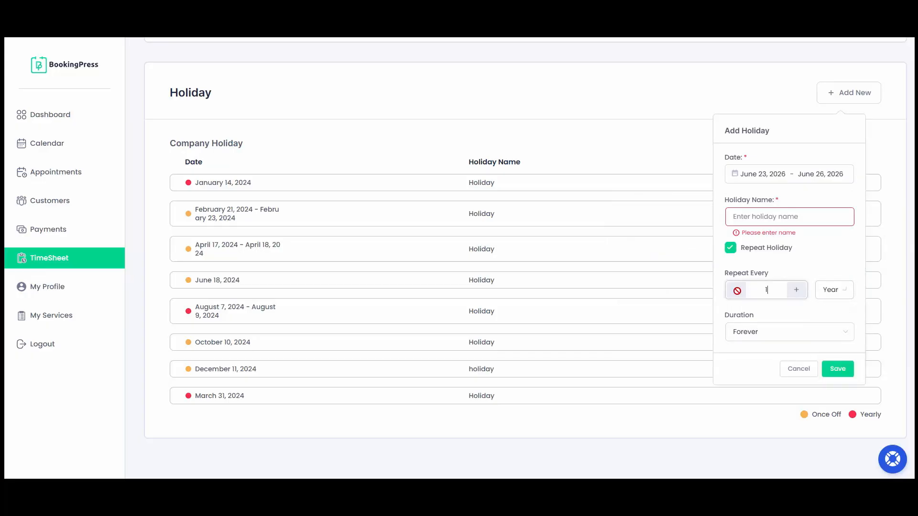
click(751, 336)
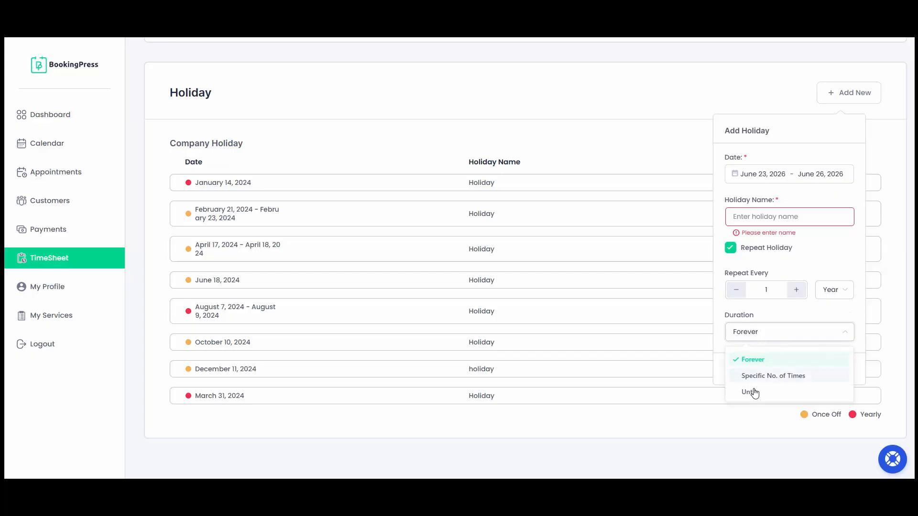
click(779, 376)
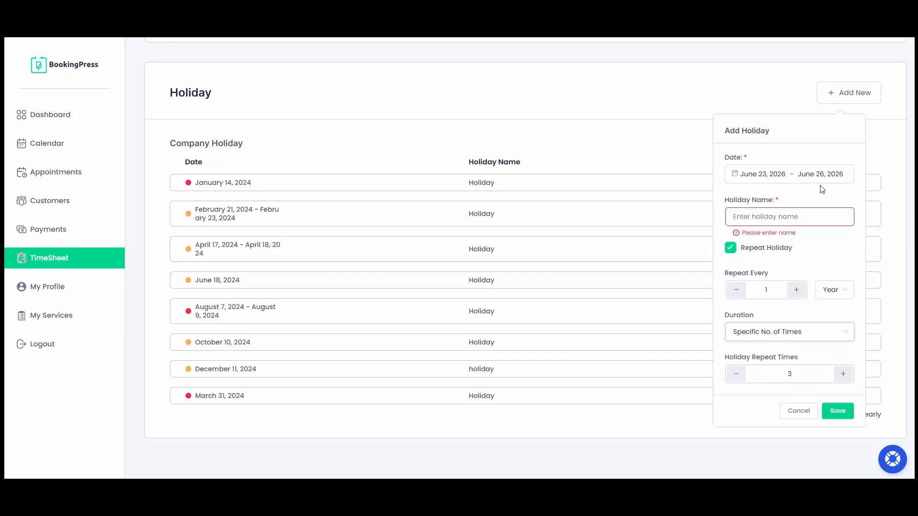
Cancel the new holiday entry and view the staff member's Edit Profile page.
click(802, 412)
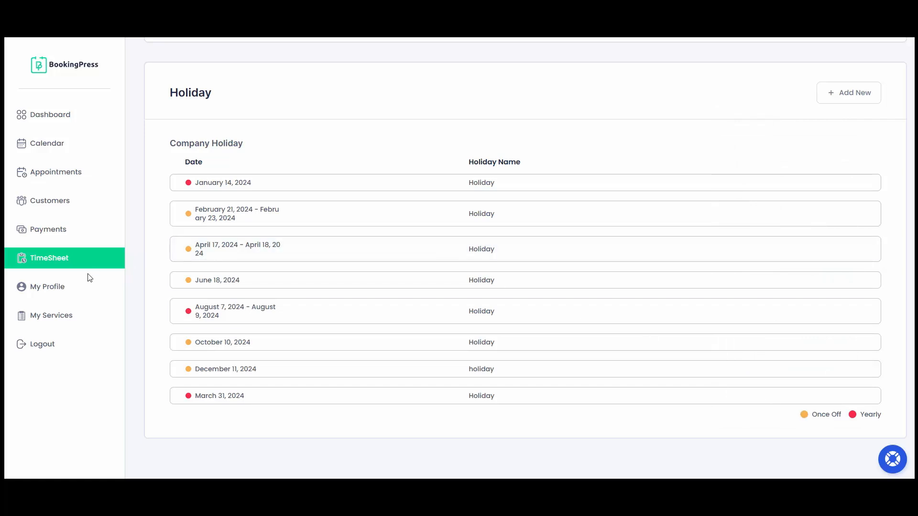
click(80, 290)
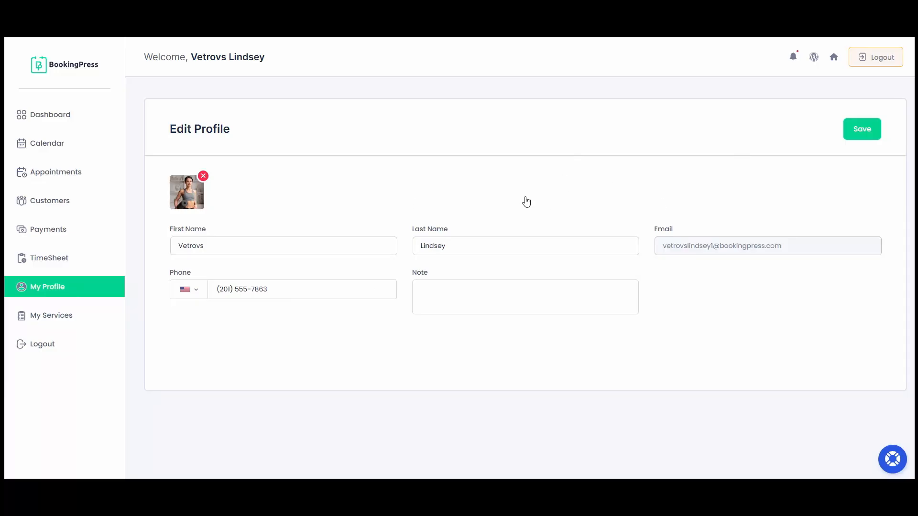
Look through the services assigned to the staff member on the My Services page.
click(86, 314)
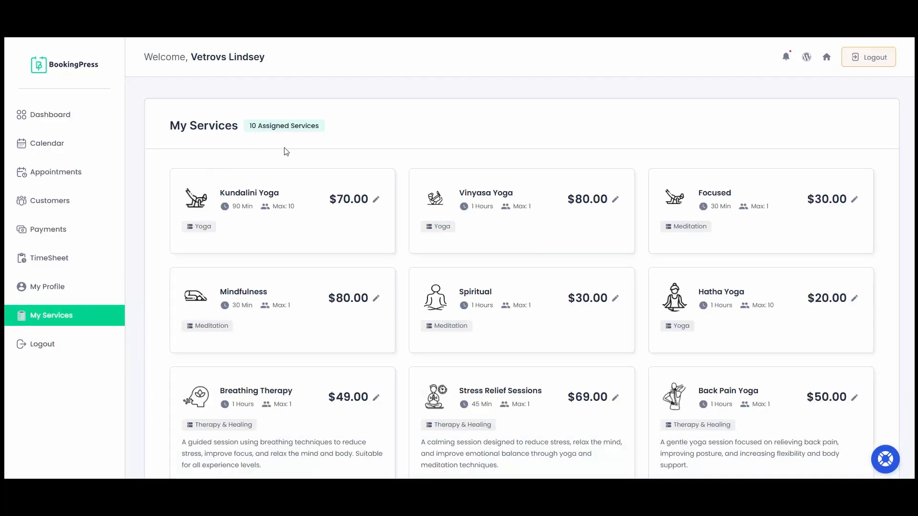
scroll(340, 228, down, 2)
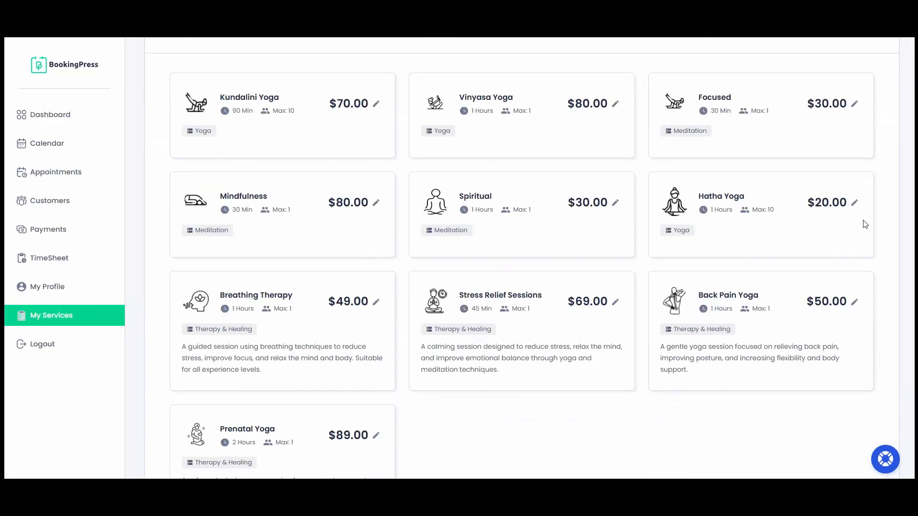
scroll(355, 360, up, 2)
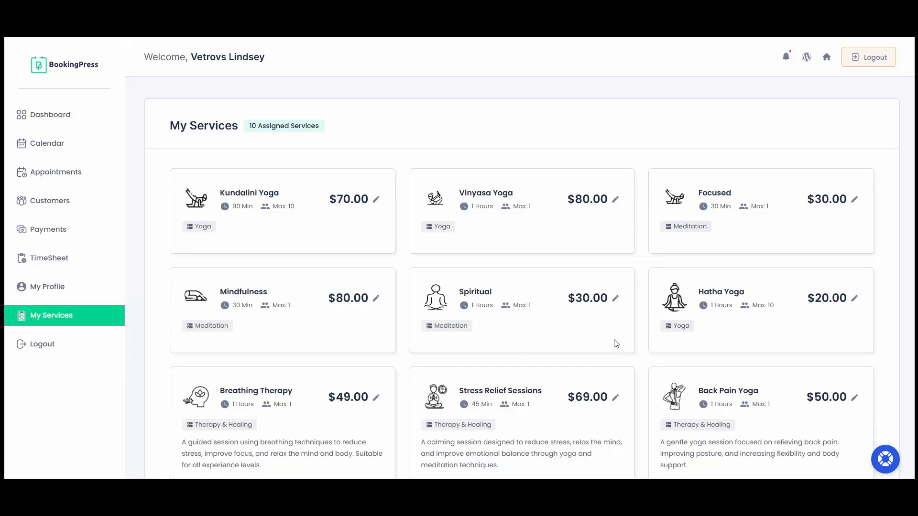
Edit the price of the Kundalini Yoga service and save it as $70.
click(376, 202)
click(292, 277)
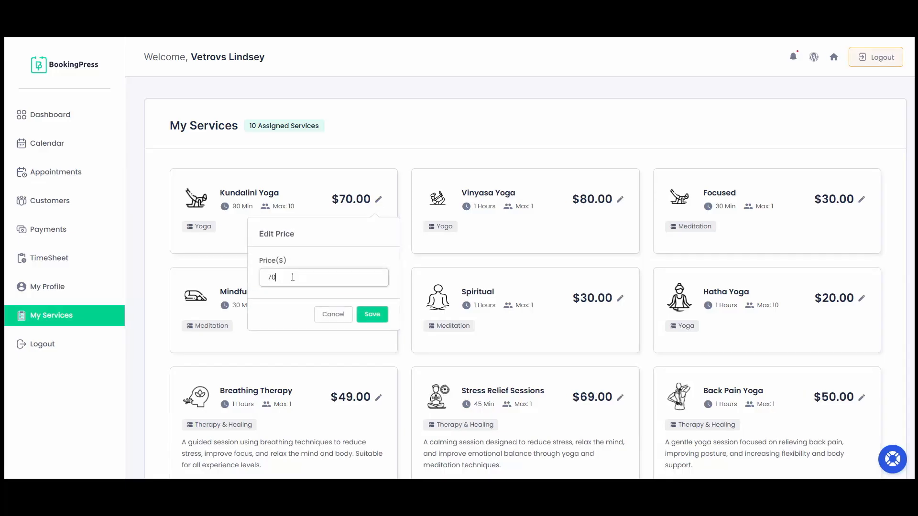
click(376, 314)
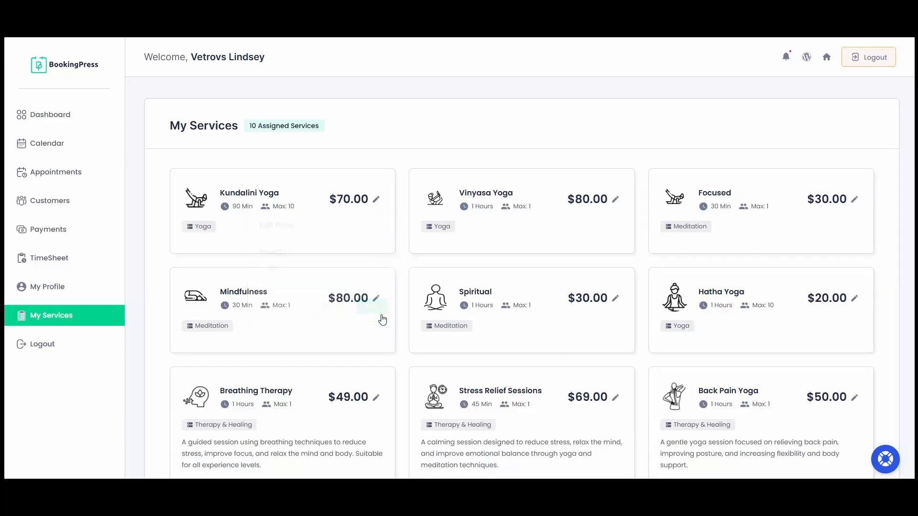